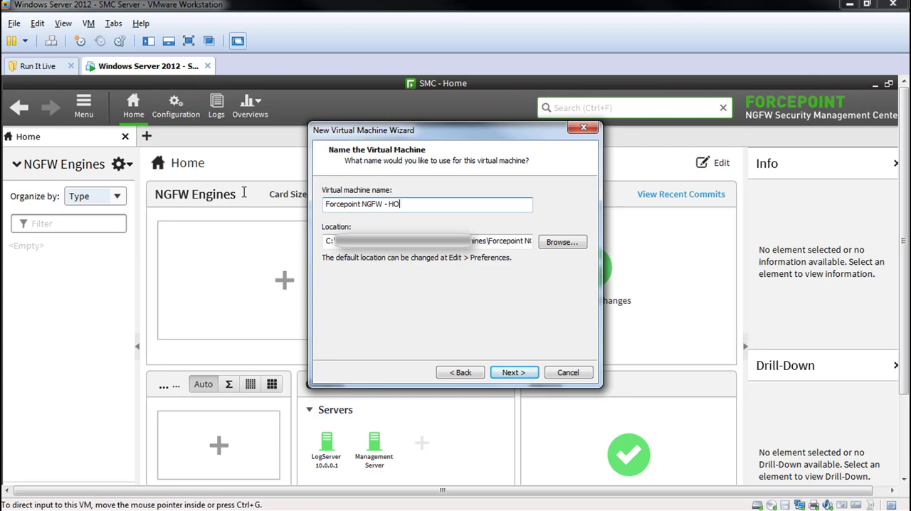
# - Accept the virtual machine name Forcepoint NGFW - HO and allocate two cores per processor with 1 GB of memory
pyautogui.click(519, 372)
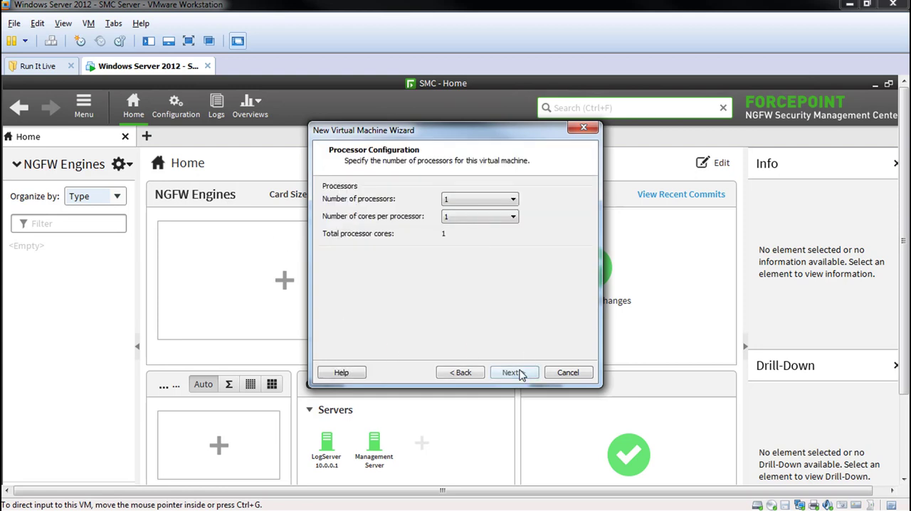
pyautogui.click(496, 216)
pyautogui.click(488, 241)
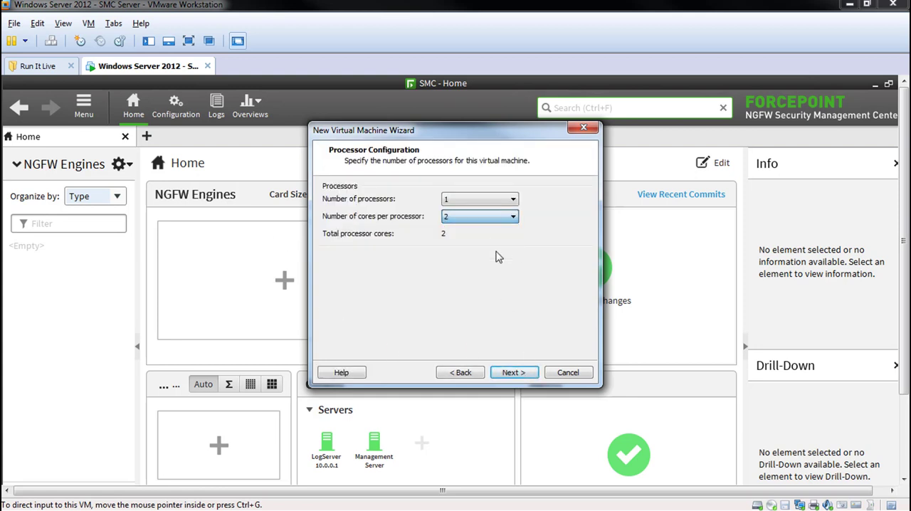
pyautogui.click(516, 372)
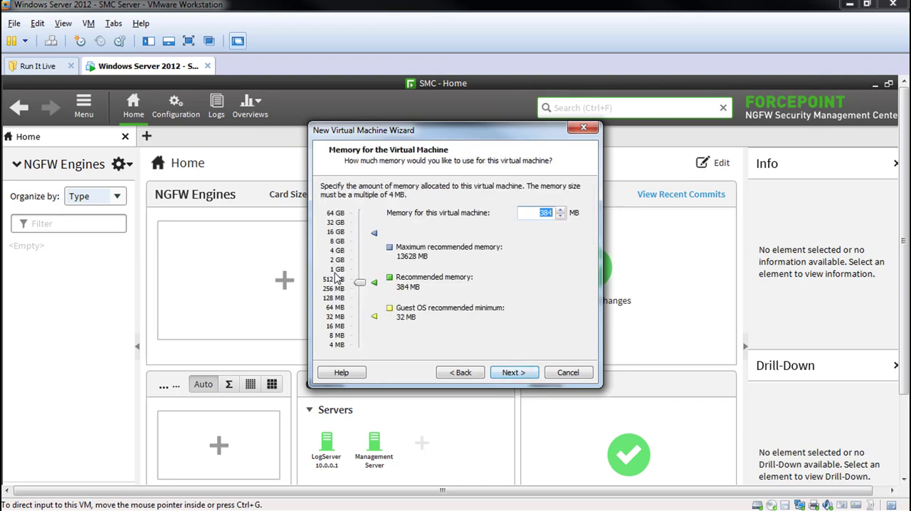
pyautogui.click(337, 274)
pyautogui.click(511, 372)
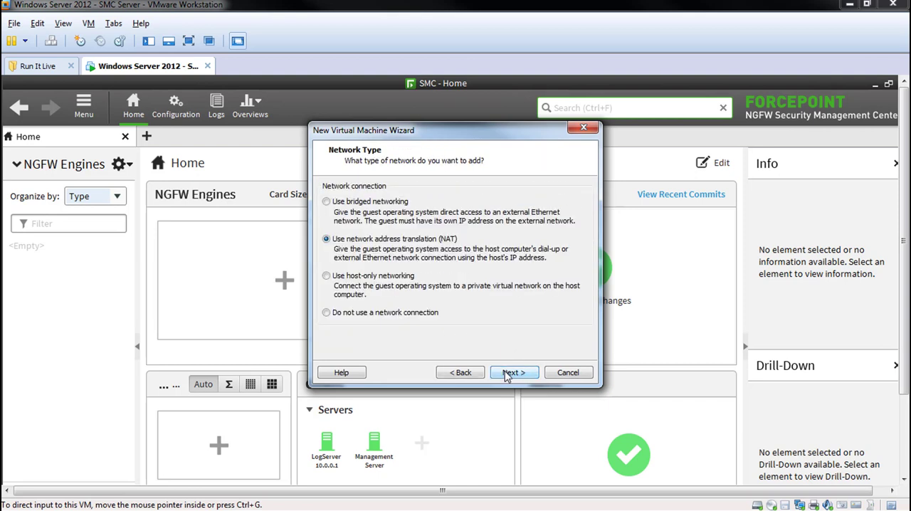
# - Accept the storage and network defaults: NAT networking, LSI Logic controller, and a new 8 GB SCSI disk split into multiple files
pyautogui.click(506, 374)
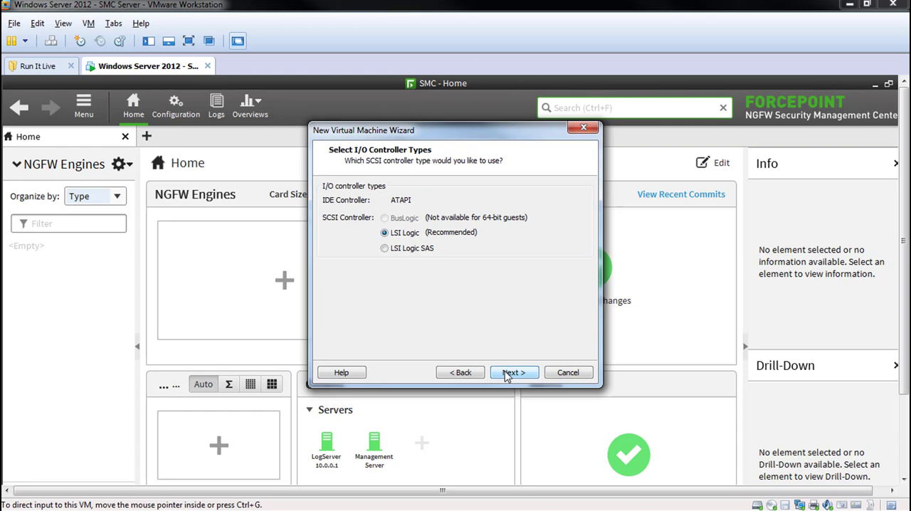
pyautogui.click(507, 374)
pyautogui.click(507, 373)
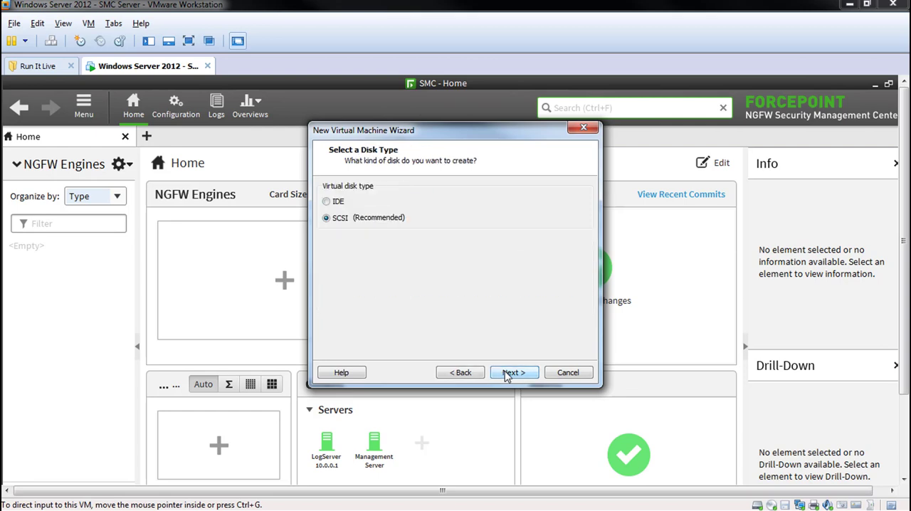
pyautogui.click(507, 374)
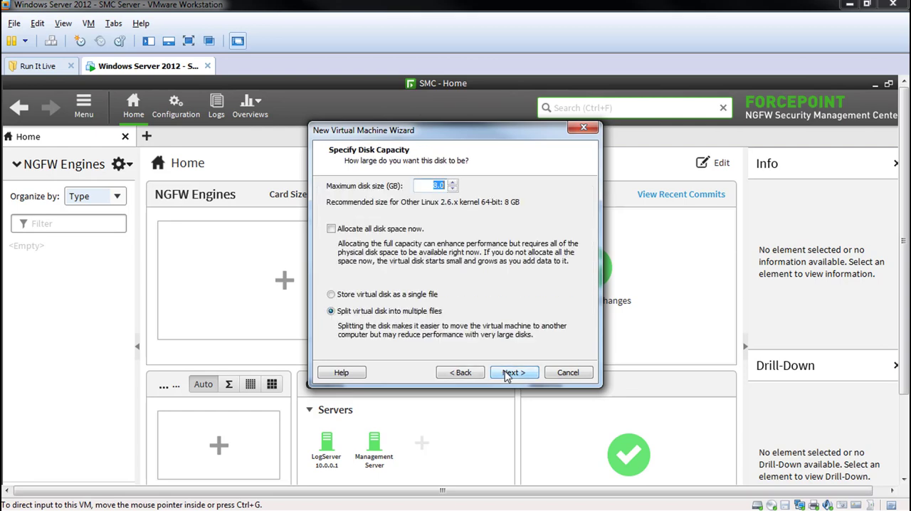
pyautogui.click(507, 374)
pyautogui.click(512, 373)
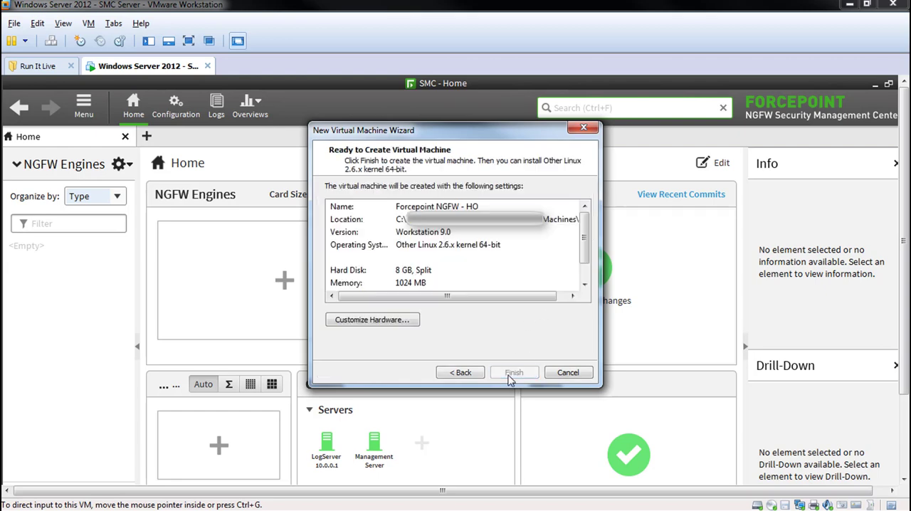
# - Customize the virtual machine's hardware by adding two more network adapters connected through NAT and at power on
pyautogui.click(399, 325)
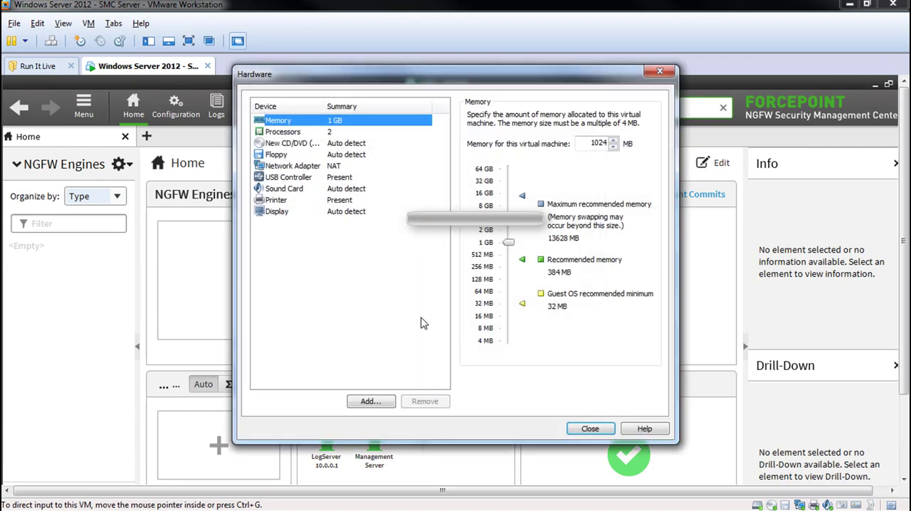
pyautogui.click(369, 402)
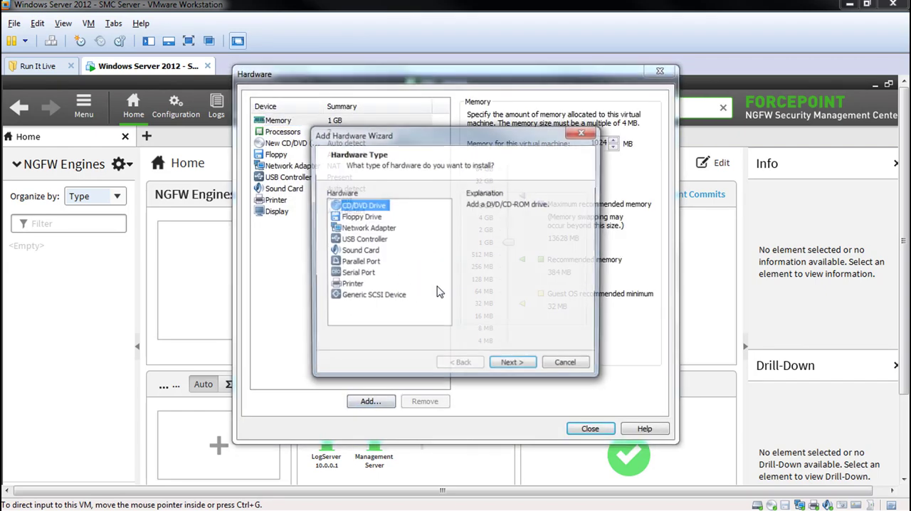
pyautogui.click(367, 228)
pyautogui.click(514, 366)
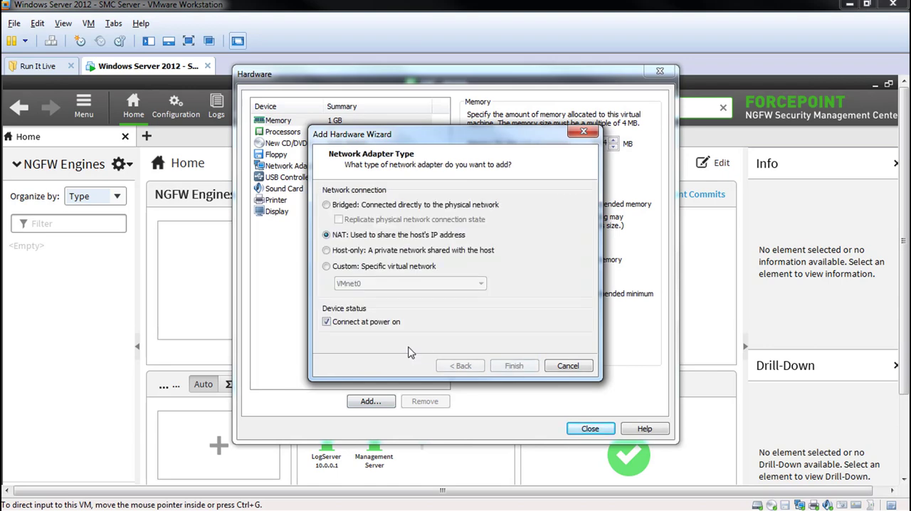
pyautogui.click(514, 366)
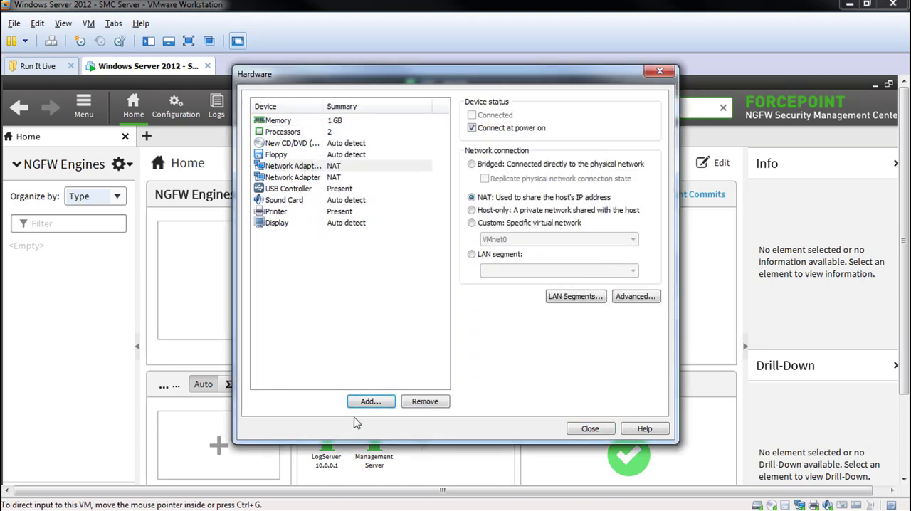
pyautogui.press('Return')
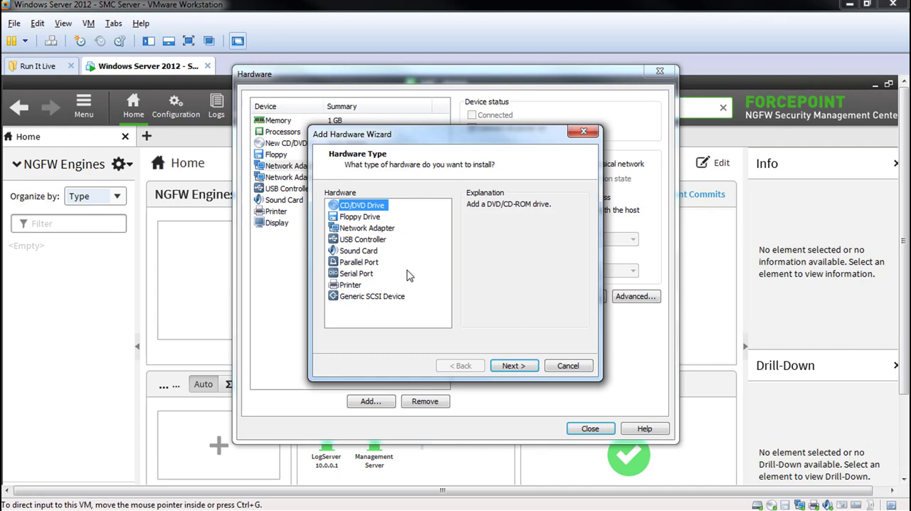
pyautogui.click(367, 228)
pyautogui.click(513, 365)
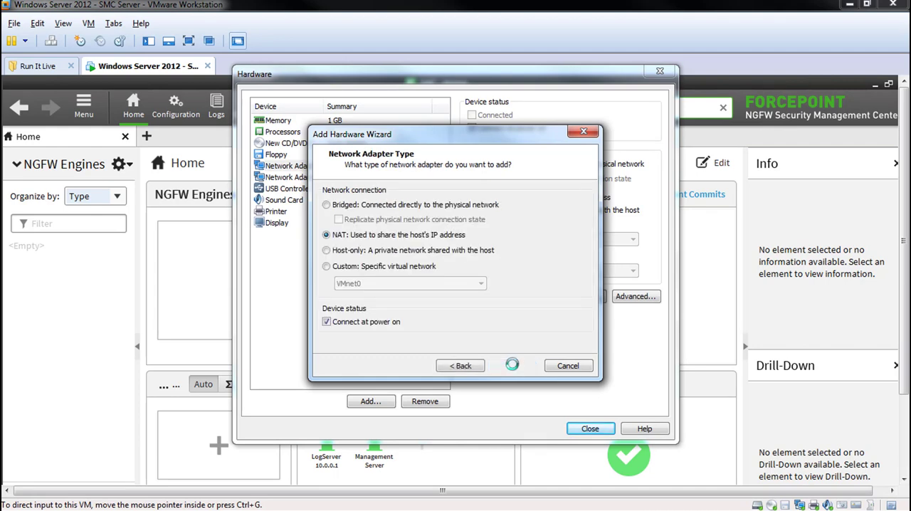
pyautogui.click(513, 366)
# - Connect the first added network adapter to custom network VMnet9 and the second to VMnet7
pyautogui.click(300, 170)
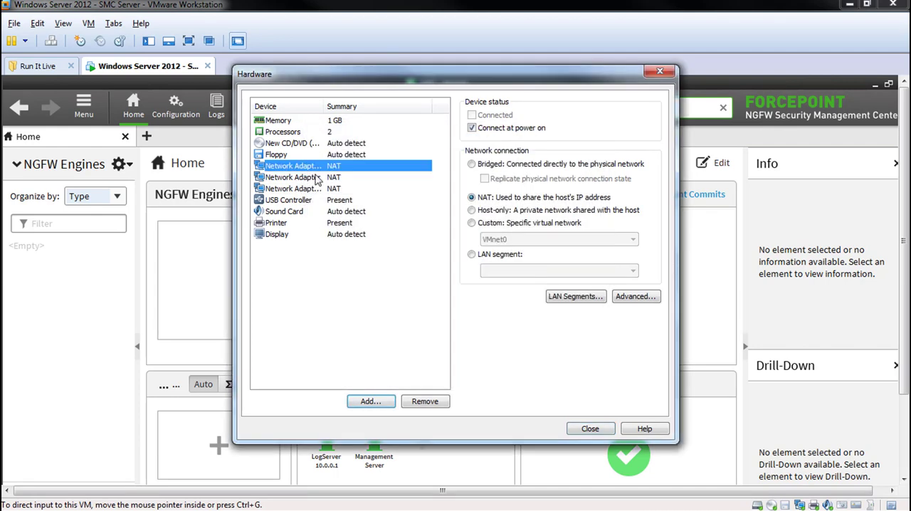
pyautogui.click(476, 223)
pyautogui.click(528, 239)
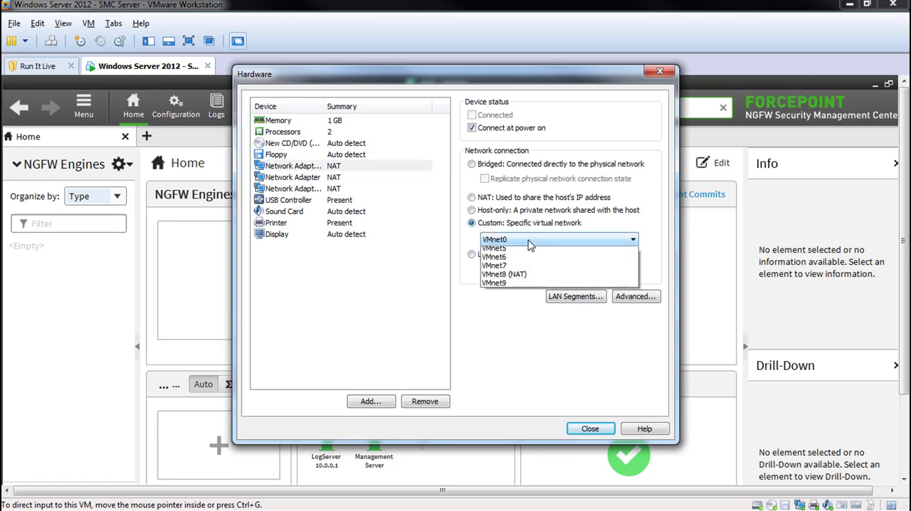
pyautogui.click(514, 331)
pyautogui.click(332, 190)
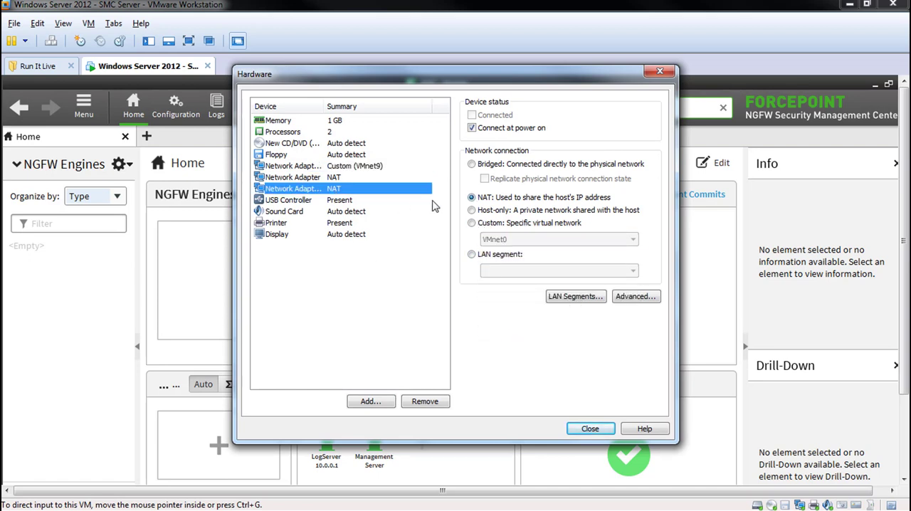
pyautogui.click(474, 224)
pyautogui.click(528, 240)
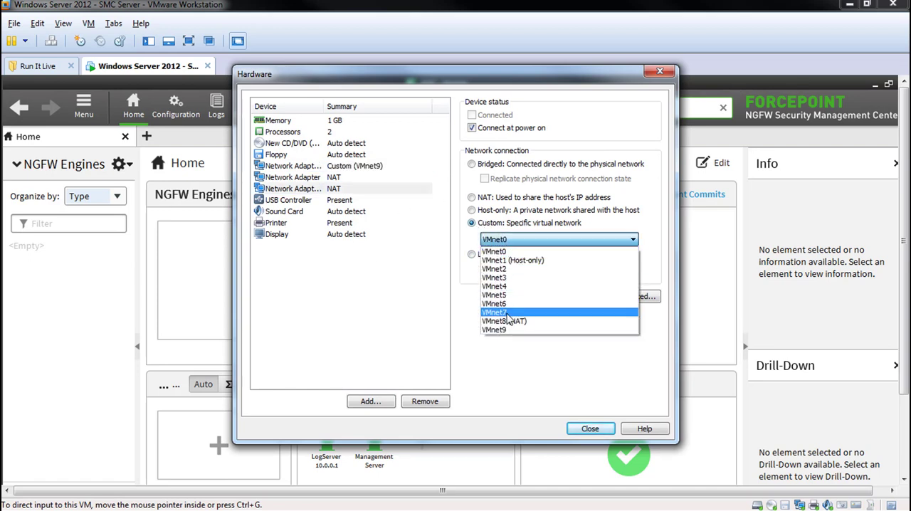
pyautogui.click(510, 313)
pyautogui.click(331, 166)
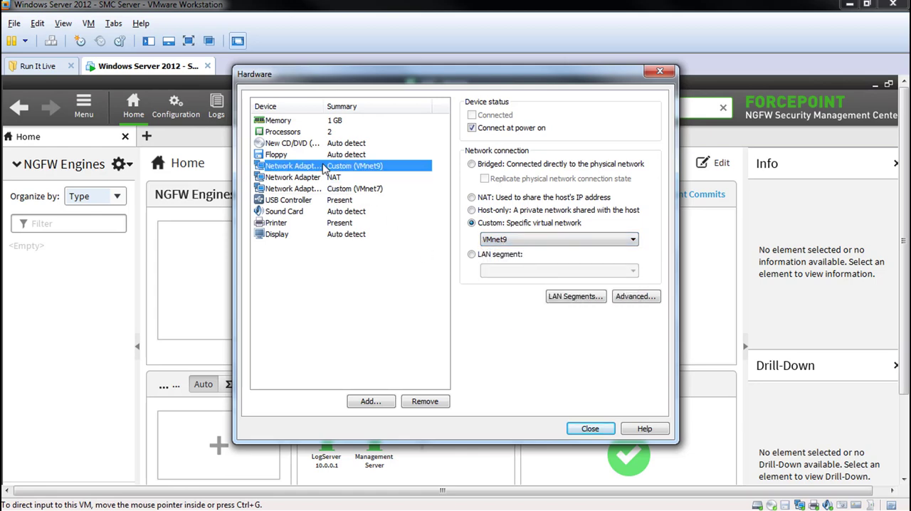
# - Attach the installation ISO image from C:\Workspace\Stonesoft to the CD/DVD drive and set the memory to 2048 MB
pyautogui.click(302, 144)
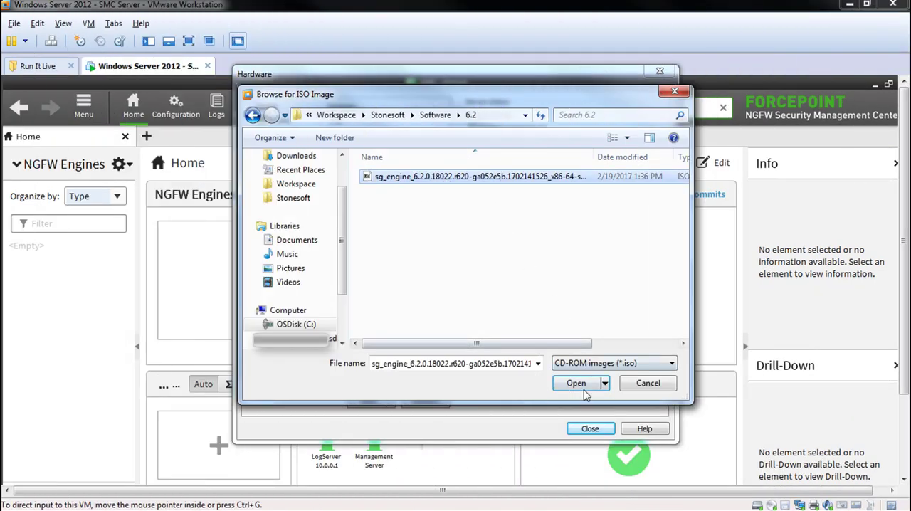
pyautogui.click(576, 384)
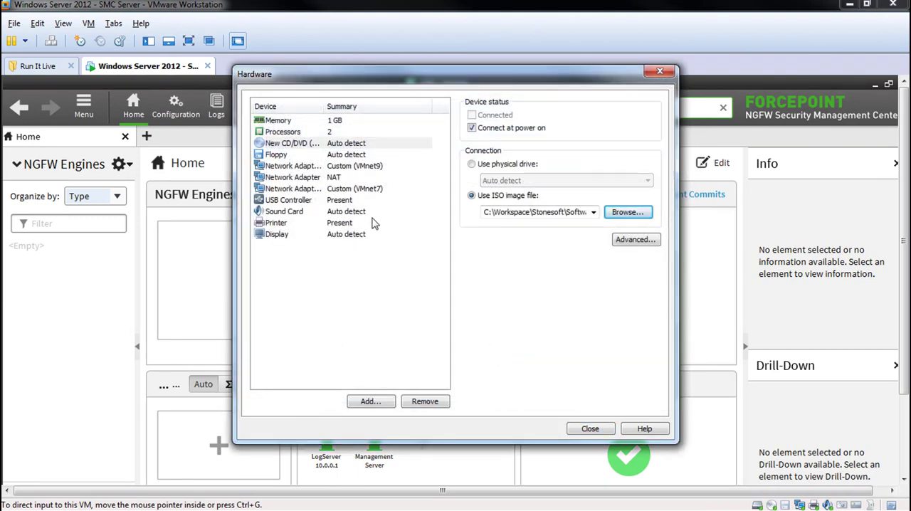
pyautogui.click(320, 121)
pyautogui.click(492, 231)
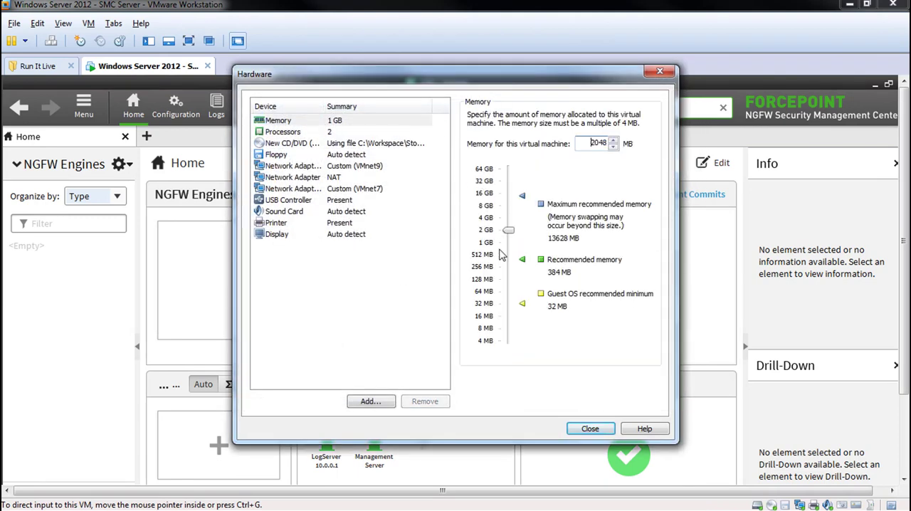
pyautogui.click(590, 430)
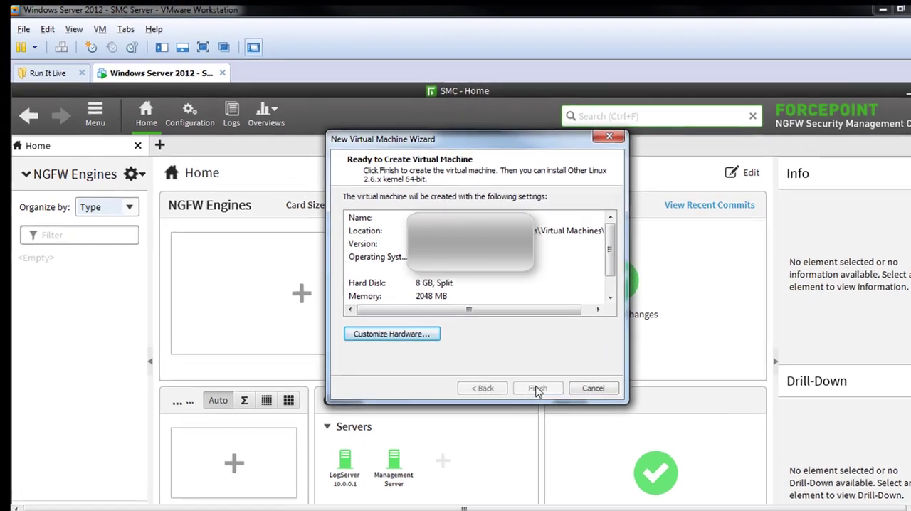
# - Finish creating the Forcepoint NGFW - HO virtual machine and power it on
pyautogui.click(514, 372)
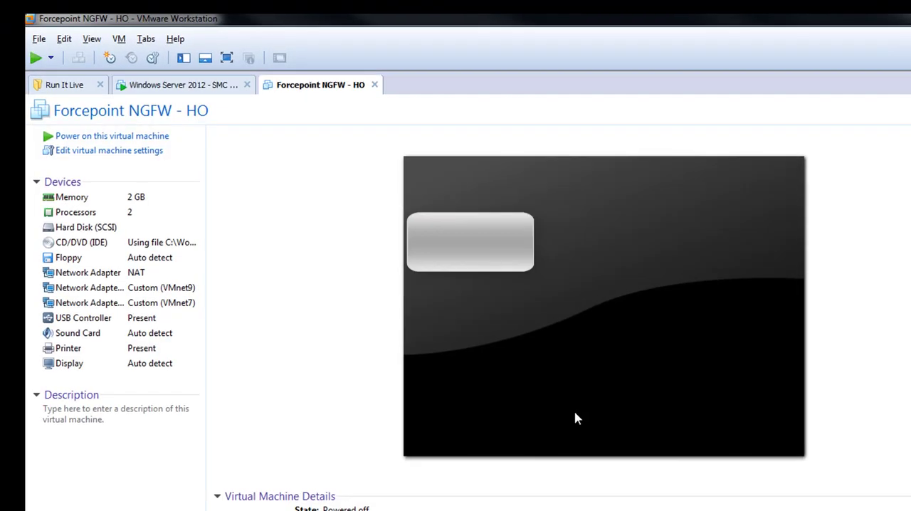
pyautogui.click(118, 137)
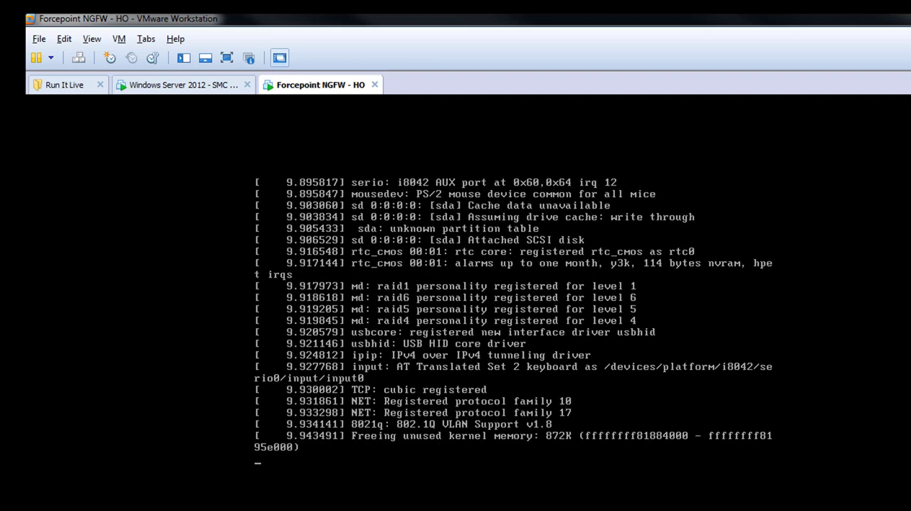
# - Skip the rest of the licence text in the installer and accept the agreement with YES
pyautogui.press('q')
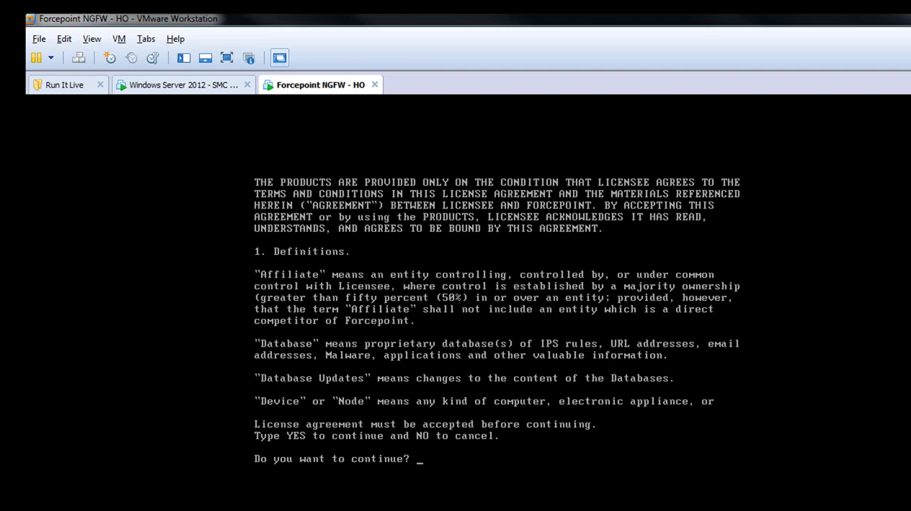
pyautogui.write('YES')
pyautogui.press('Return')
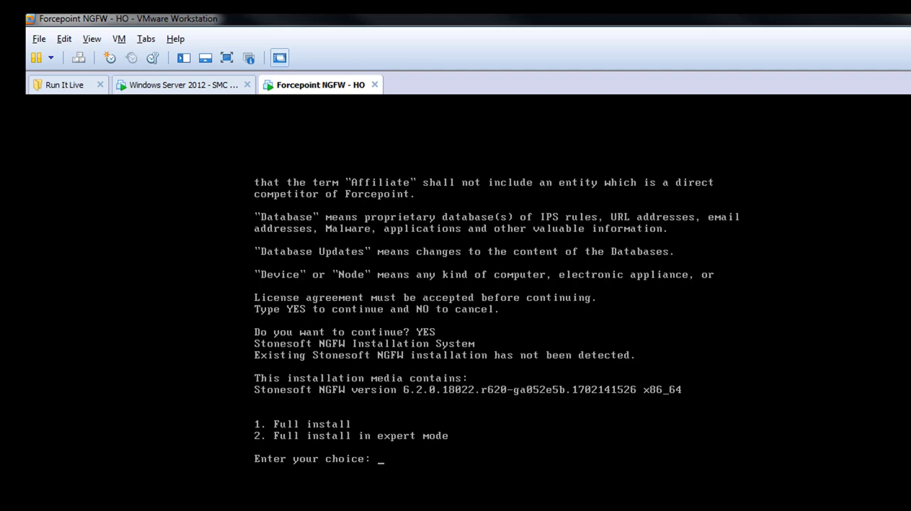
# - Run the full install with option 1, confirm automatic hard disk partitioning with YES, and reboot the engine
pyautogui.press('Return')
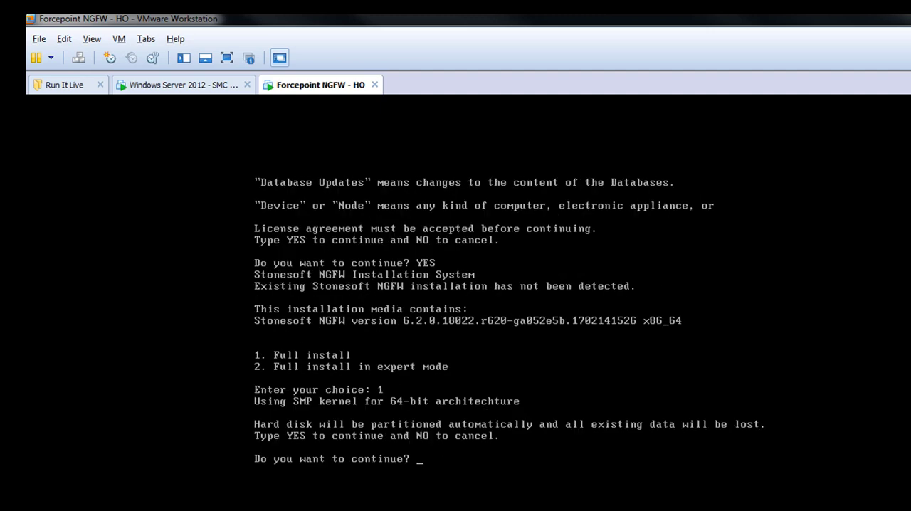
pyautogui.press('Return')
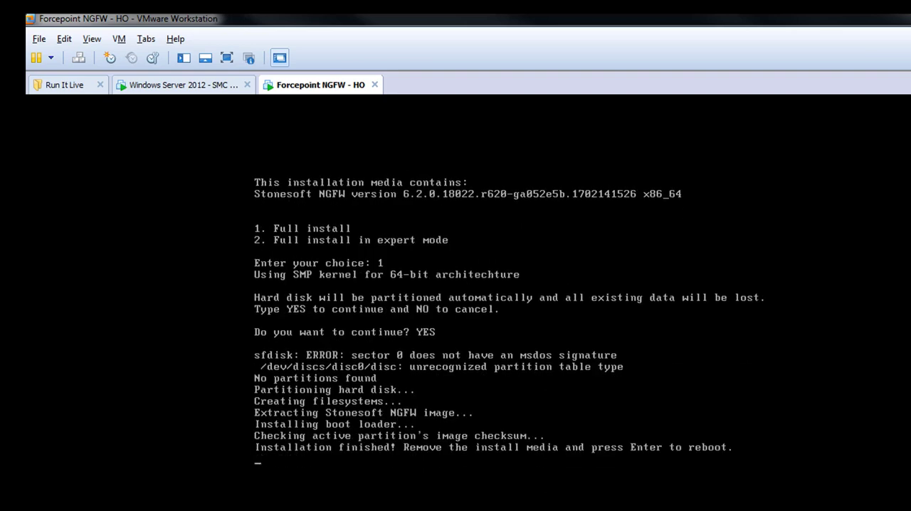
pyautogui.press('Return')
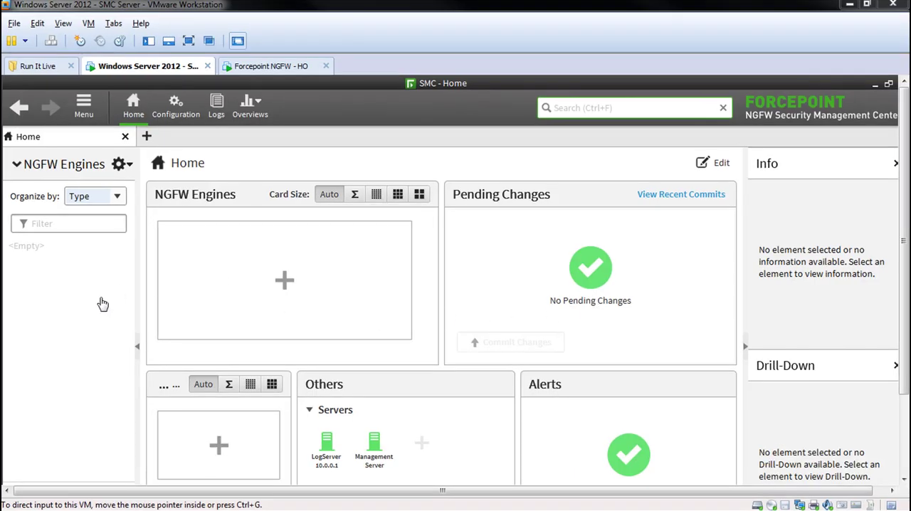
# - Show the SMC Server virtual machine in full screen and create a new Single Firewall named NGFW HO
pyautogui.hotkey('ctrl', 'alt', 'Return')
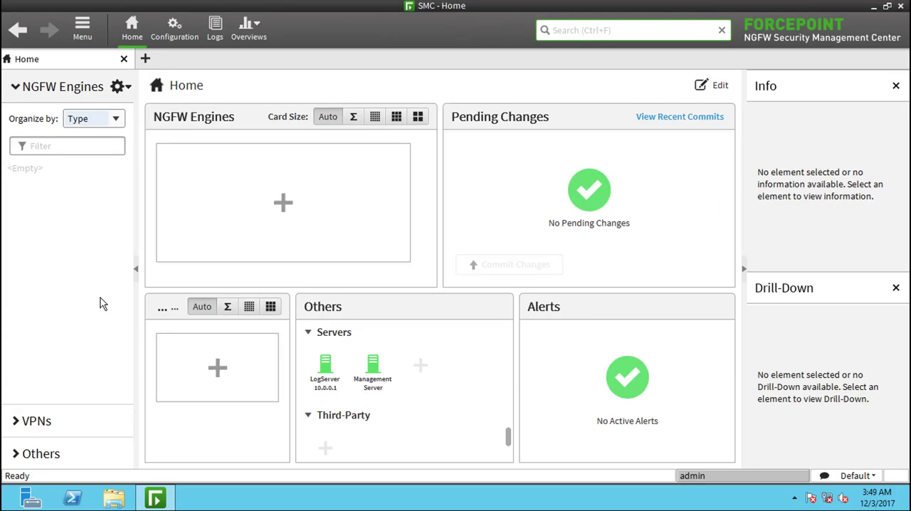
pyautogui.rightClick(54, 209)
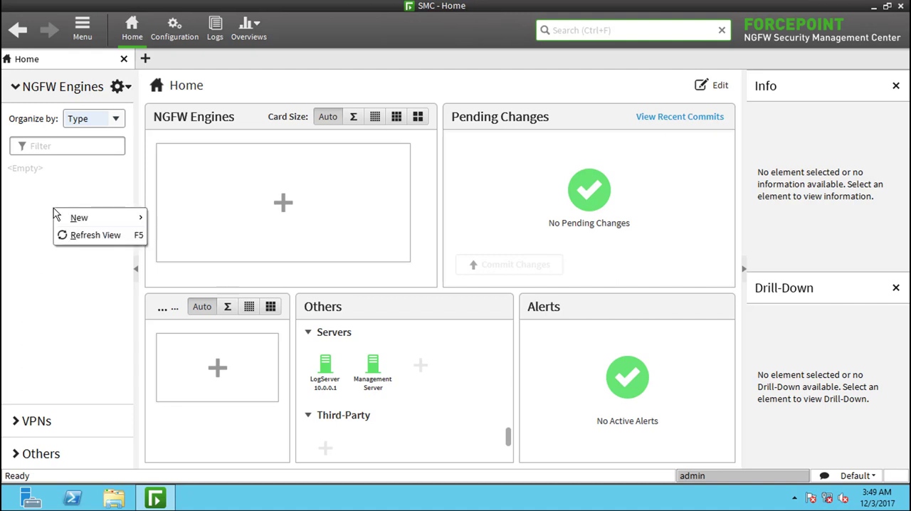
pyautogui.moveTo(80, 218)
pyautogui.moveTo(170, 227)
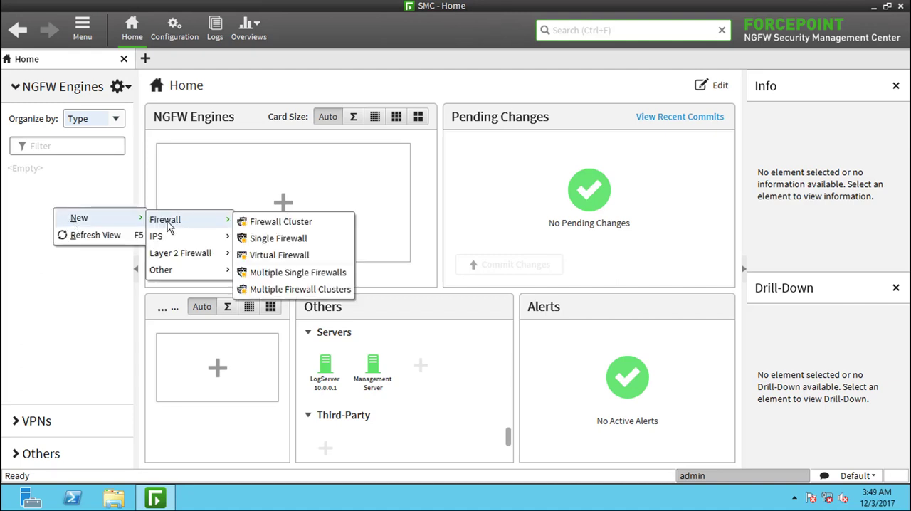
pyautogui.click(289, 242)
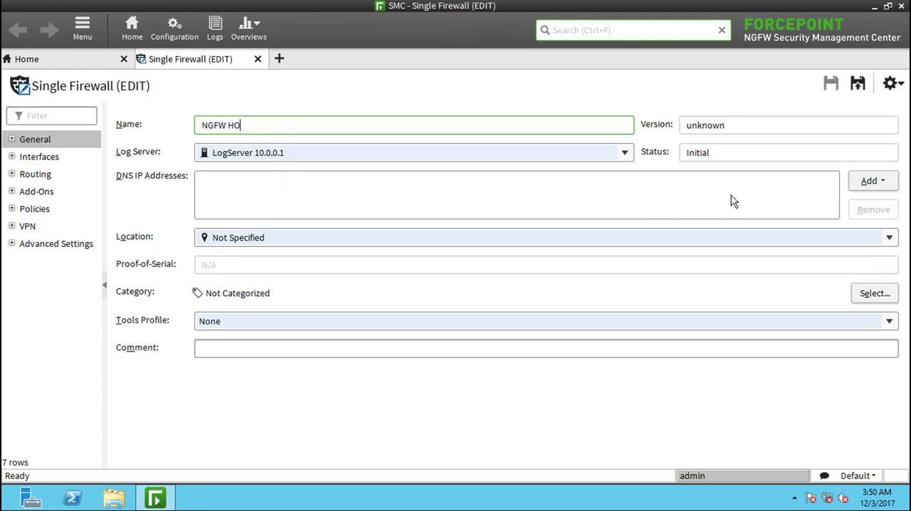
# - Add 9.9.9.9 as a manual DNS IP address for the NGFW HO firewall
pyautogui.click(875, 181)
pyautogui.click(851, 205)
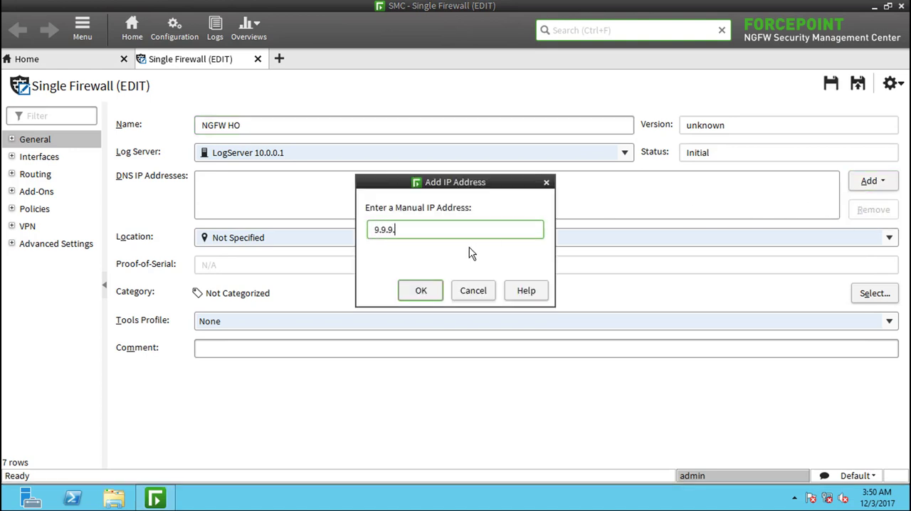
pyautogui.click(420, 290)
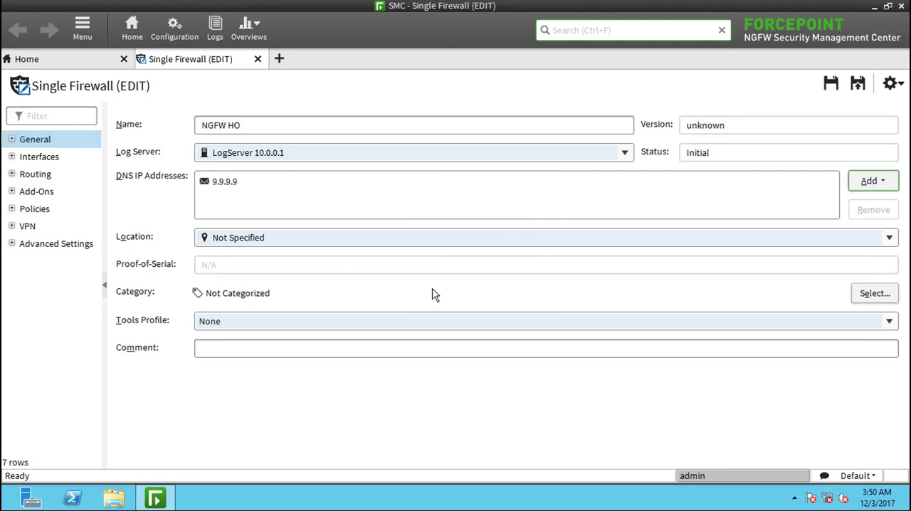
# - Create a Layer 3 physical interface with ID 0 in the Internal zone
pyautogui.click(37, 158)
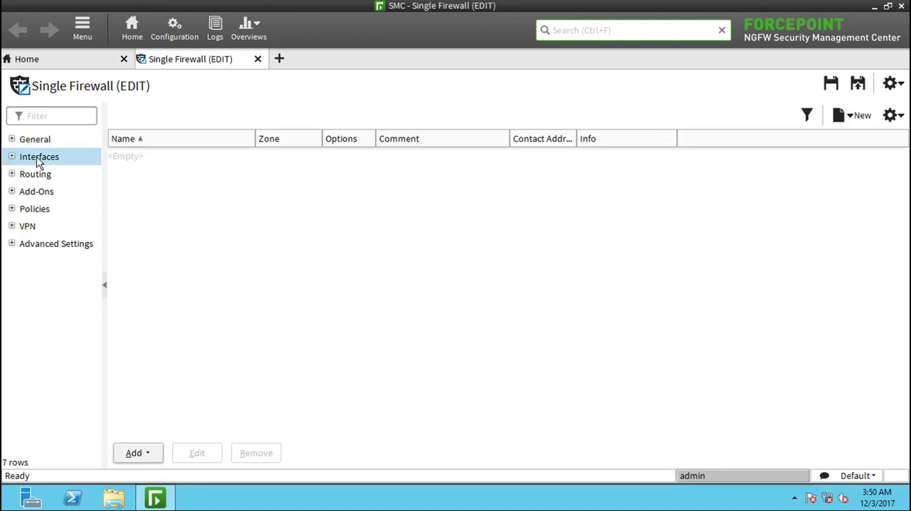
pyautogui.rightClick(197, 198)
pyautogui.moveTo(289, 204)
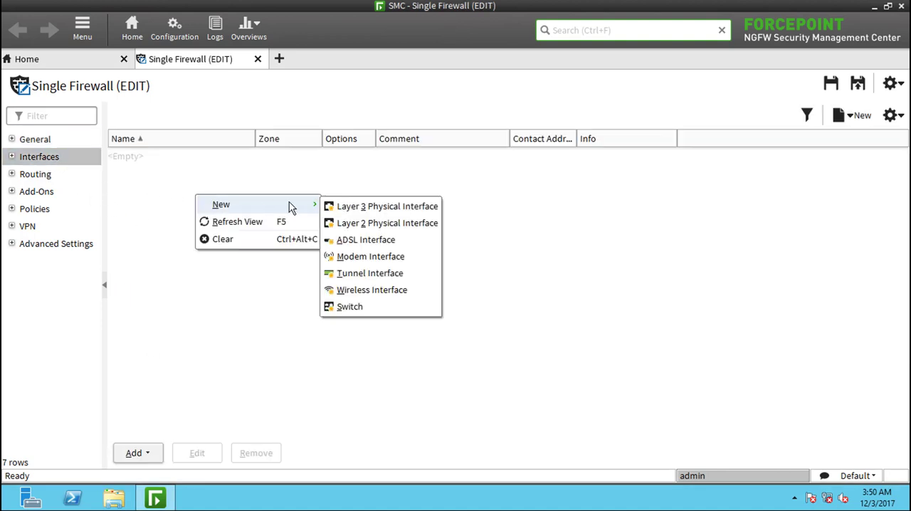
pyautogui.click(376, 213)
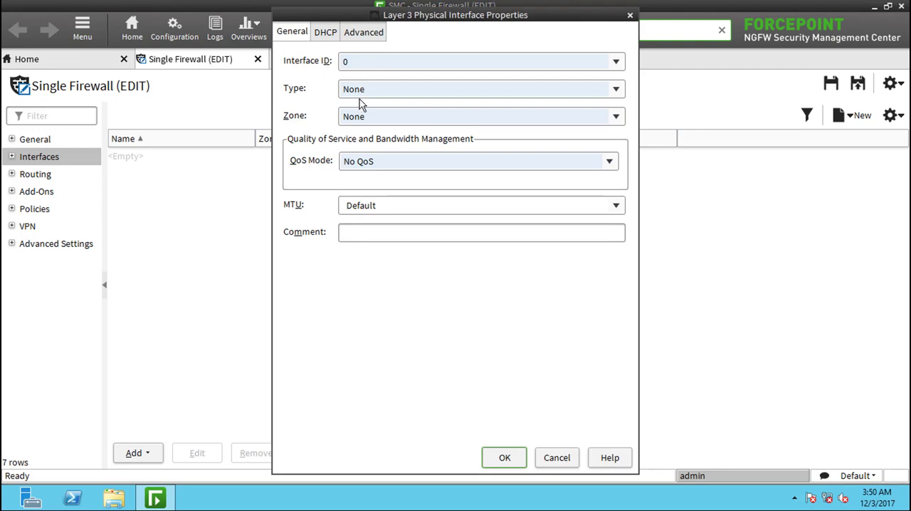
pyautogui.click(368, 119)
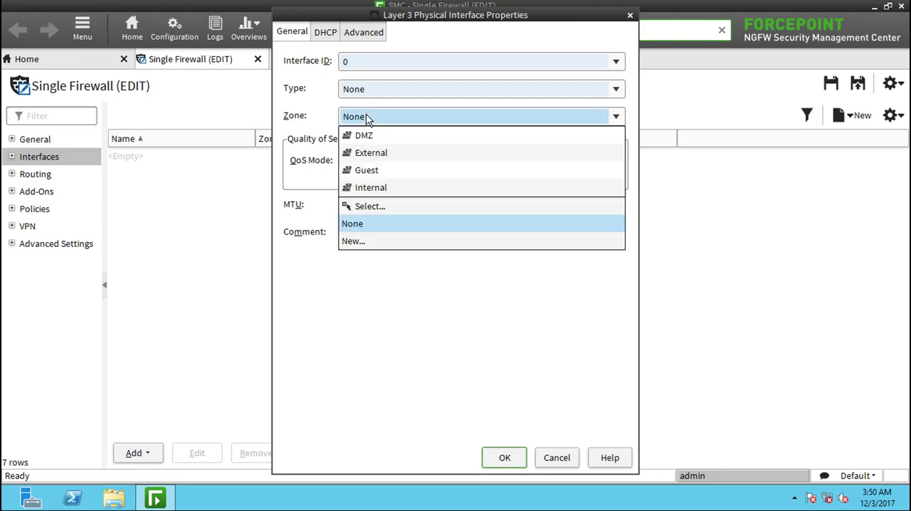
pyautogui.click(381, 188)
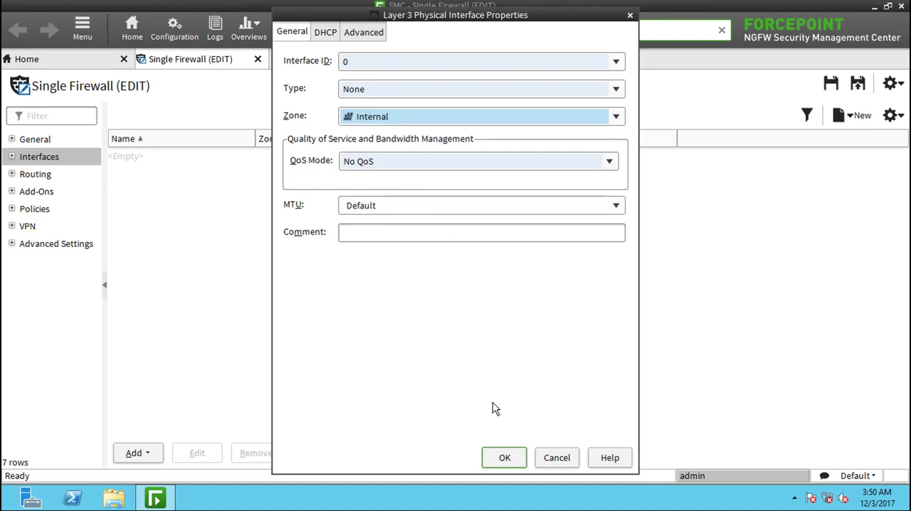
pyautogui.click(505, 459)
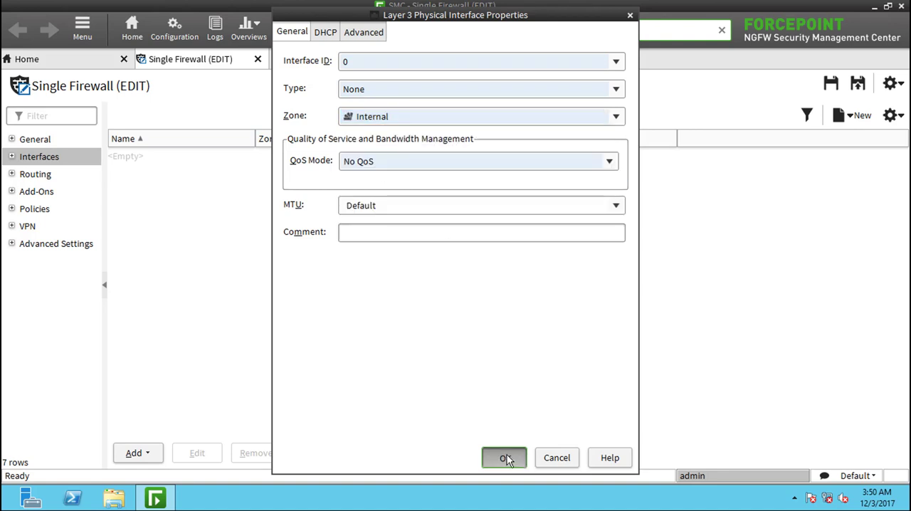
# - Create a Layer 3 physical interface with ID 1 in the External zone
pyautogui.rightClick(178, 254)
pyautogui.moveTo(201, 265)
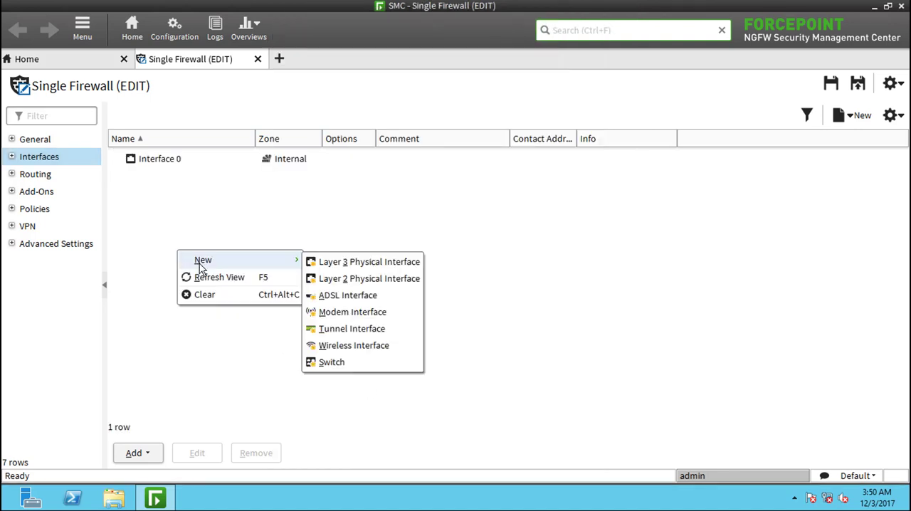
pyautogui.click(351, 261)
pyautogui.click(380, 116)
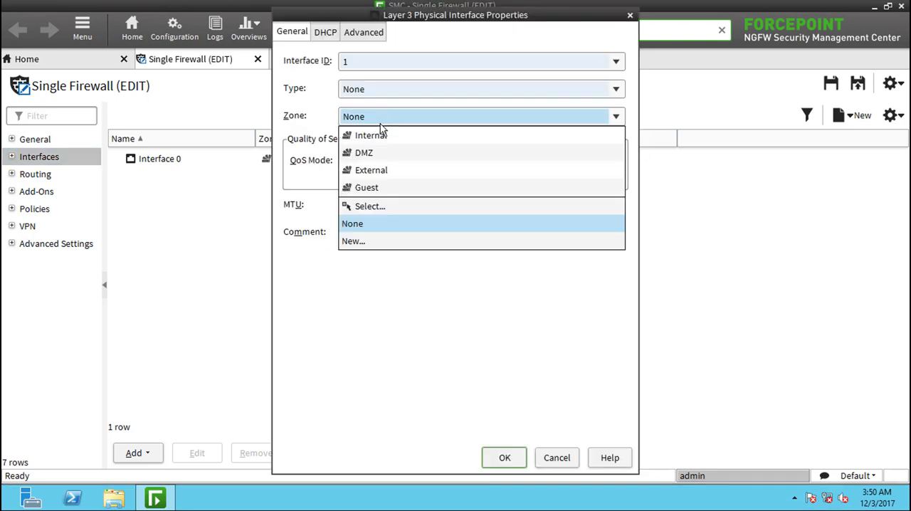
pyautogui.click(382, 171)
pyautogui.click(502, 456)
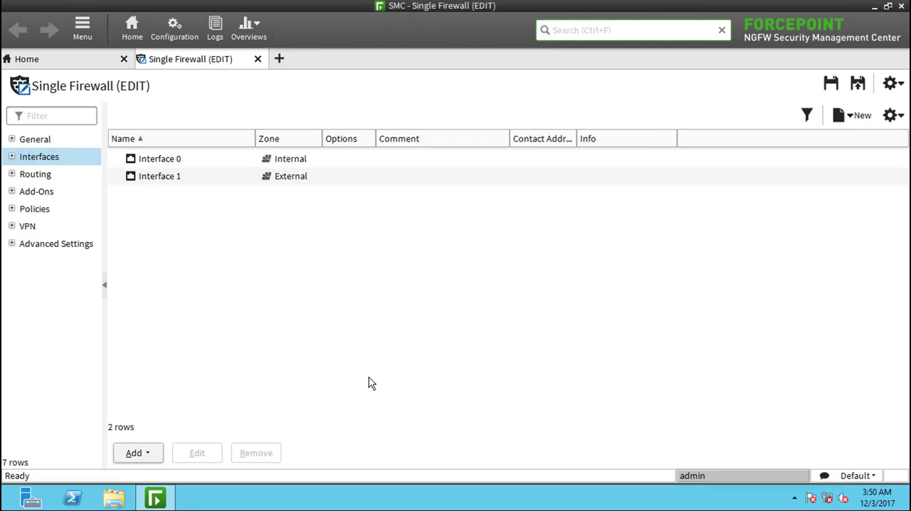
# - Create a Layer 3 physical interface with ID 2 in the DMZ zone
pyautogui.rightClick(226, 245)
pyautogui.moveTo(246, 252)
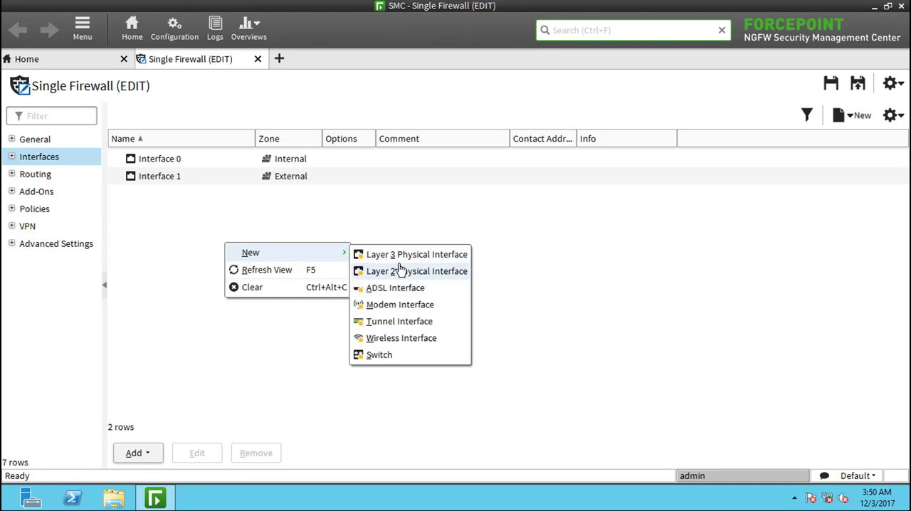
pyautogui.click(401, 258)
pyautogui.click(372, 118)
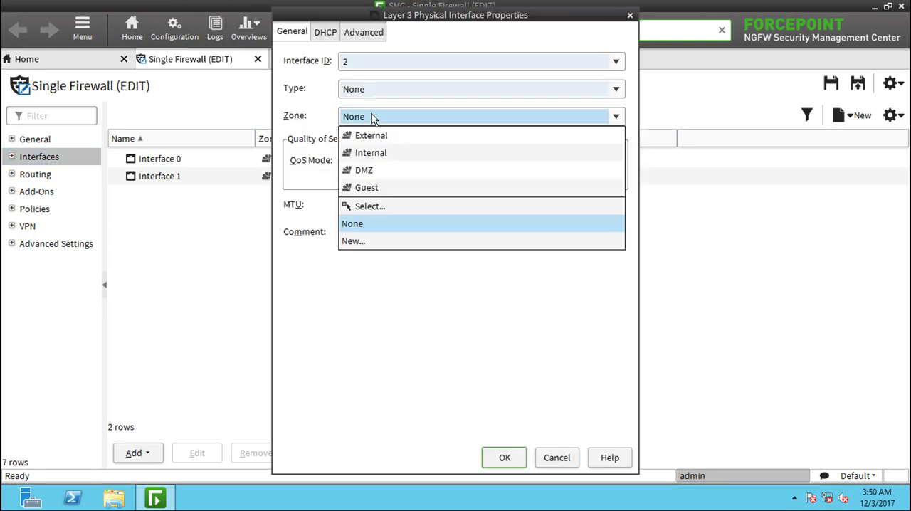
pyautogui.click(370, 169)
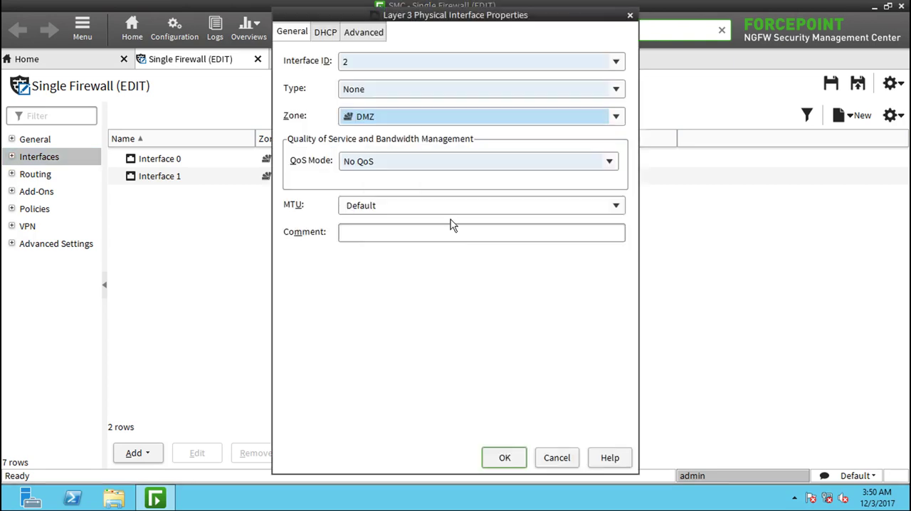
pyautogui.click(503, 458)
# - Give Interface 0 the static IPv4 address 10.0.0.254 with netmask 255.255.255.0
pyautogui.rightClick(158, 163)
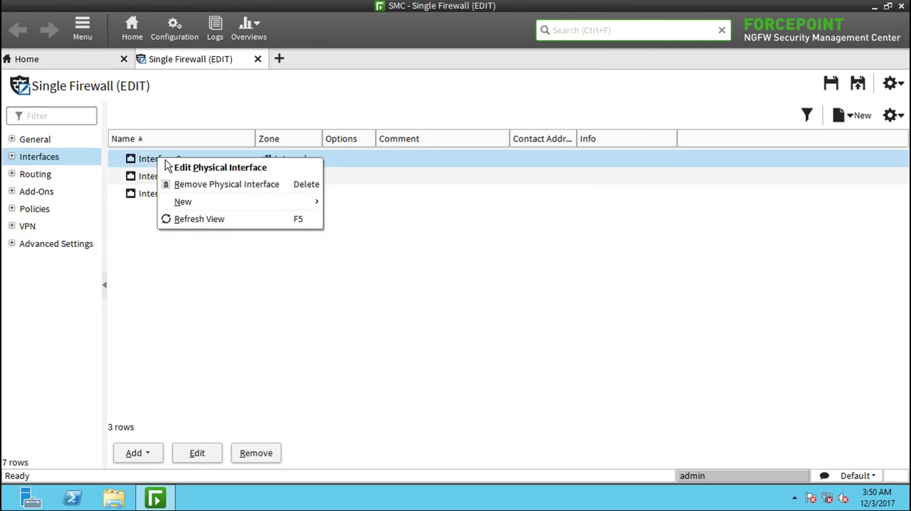
pyautogui.moveTo(206, 202)
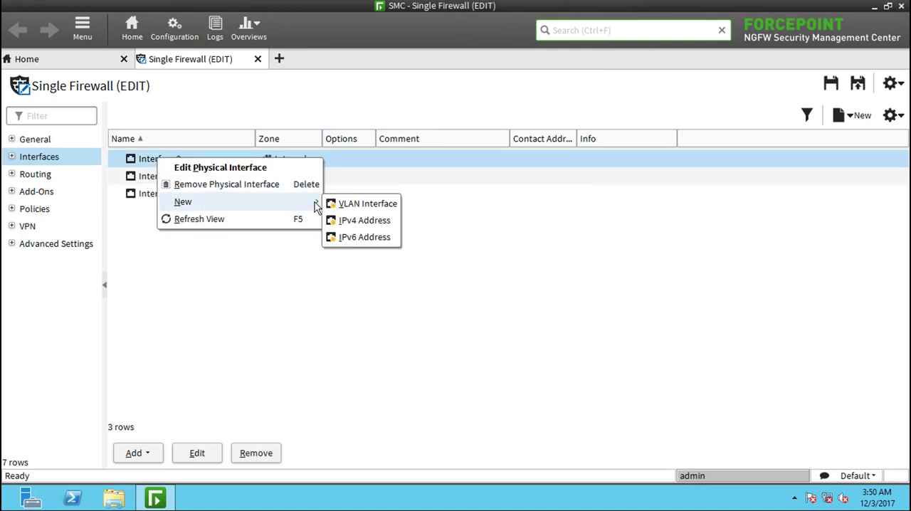
pyautogui.click(365, 226)
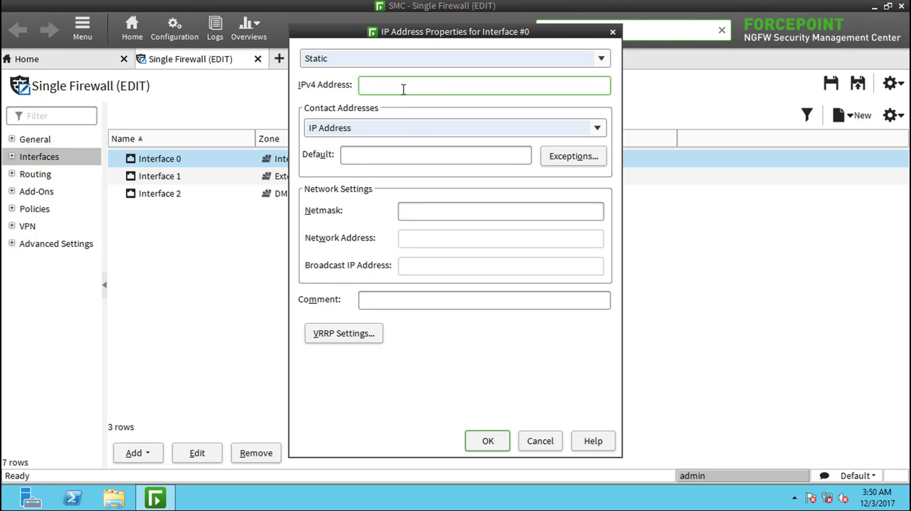
pyautogui.write('10.0.0.254')
pyautogui.click(452, 213)
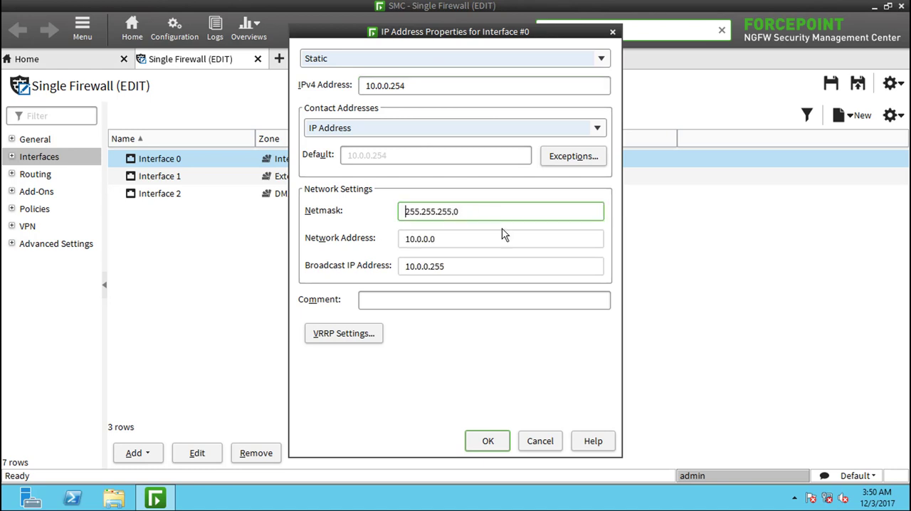
pyautogui.click(482, 440)
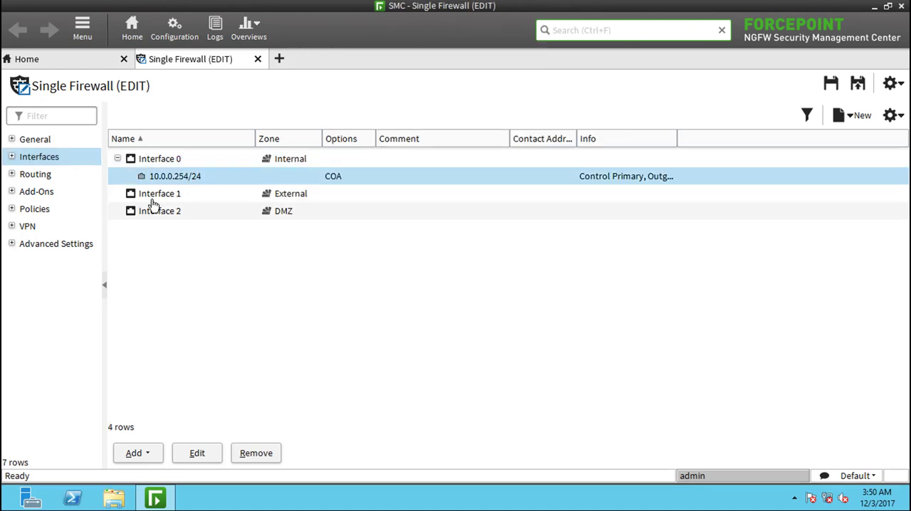
# - Open the properties of a new IPv4 address for Interface 1
pyautogui.rightClick(153, 197)
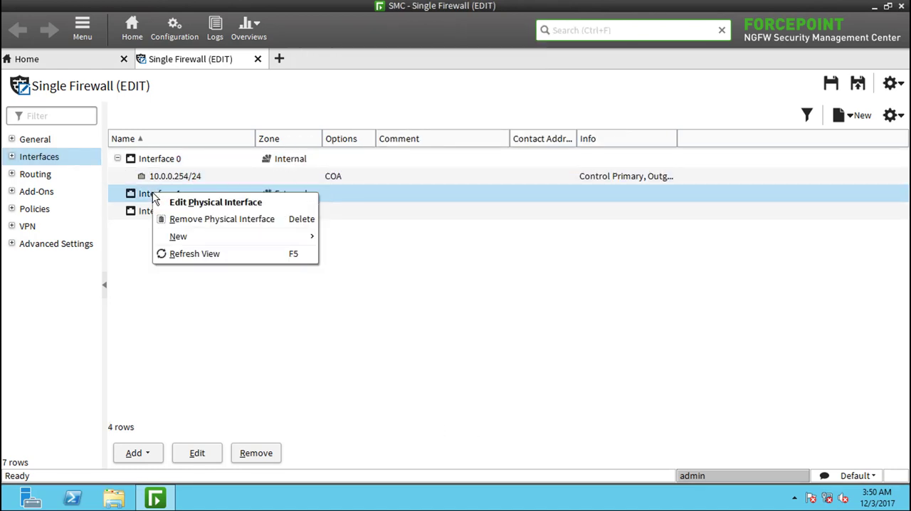
pyautogui.moveTo(221, 237)
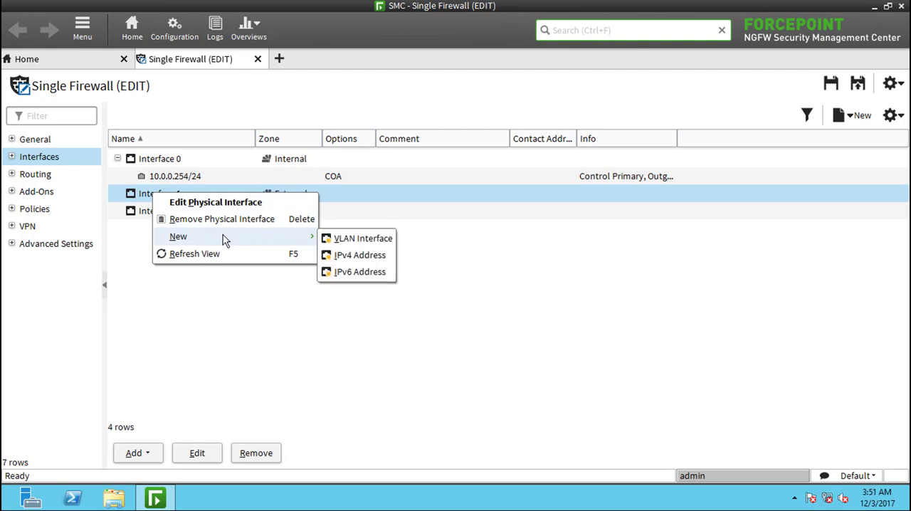
pyautogui.click(349, 255)
# - Leave full screen and check the subnet and NAT gateway of VMnet8 in VMware's Virtual Network Editor
pyautogui.hotkey('ctrl', 'alt', 'Return')
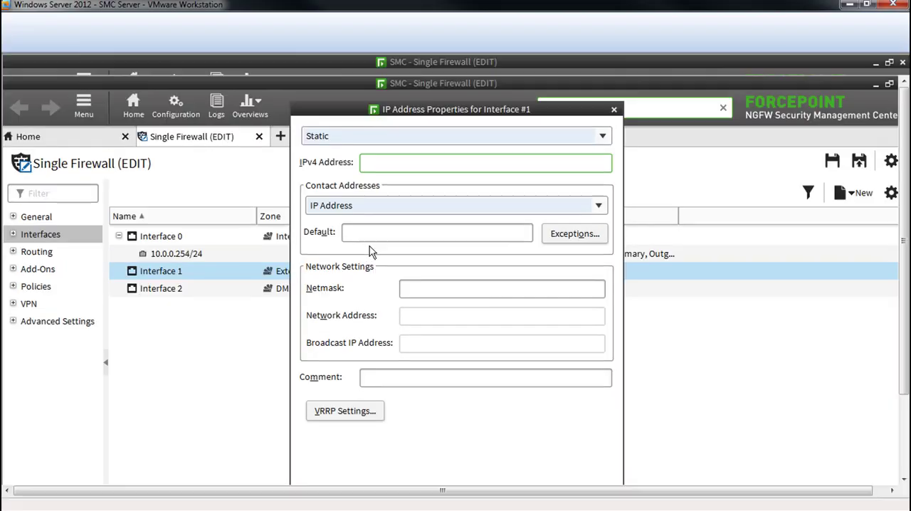
pyautogui.click(61, 25)
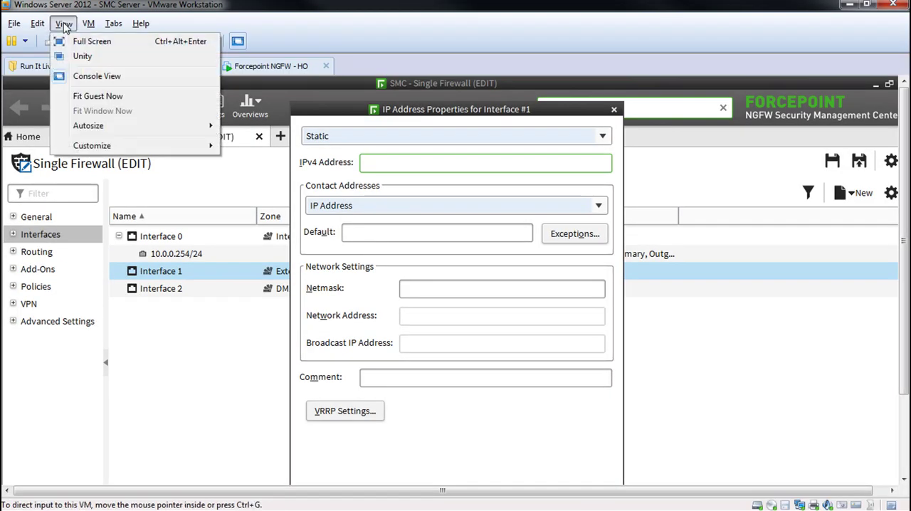
pyautogui.moveTo(38, 24)
pyautogui.click(64, 91)
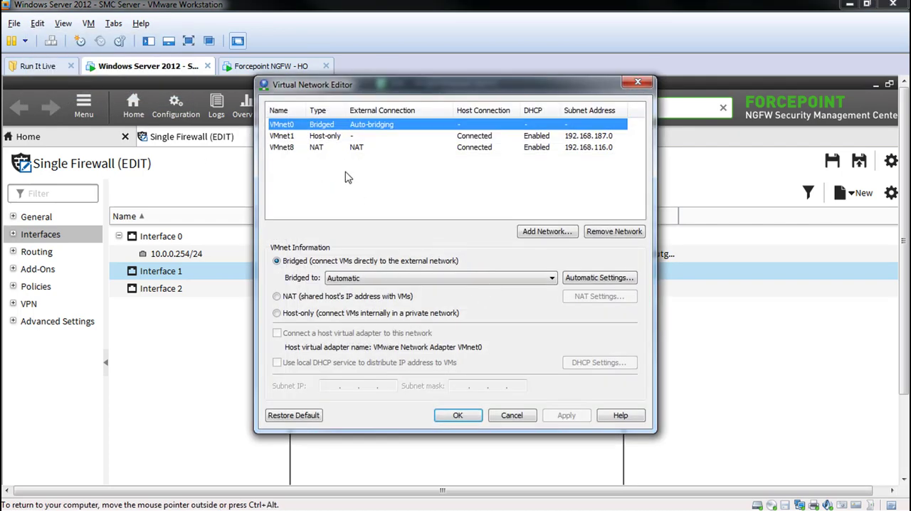
pyautogui.click(327, 147)
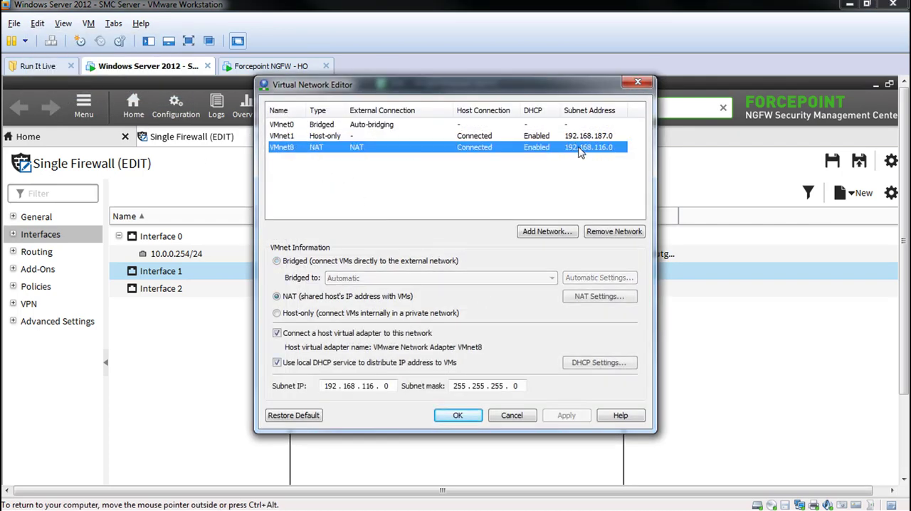
pyautogui.click(599, 296)
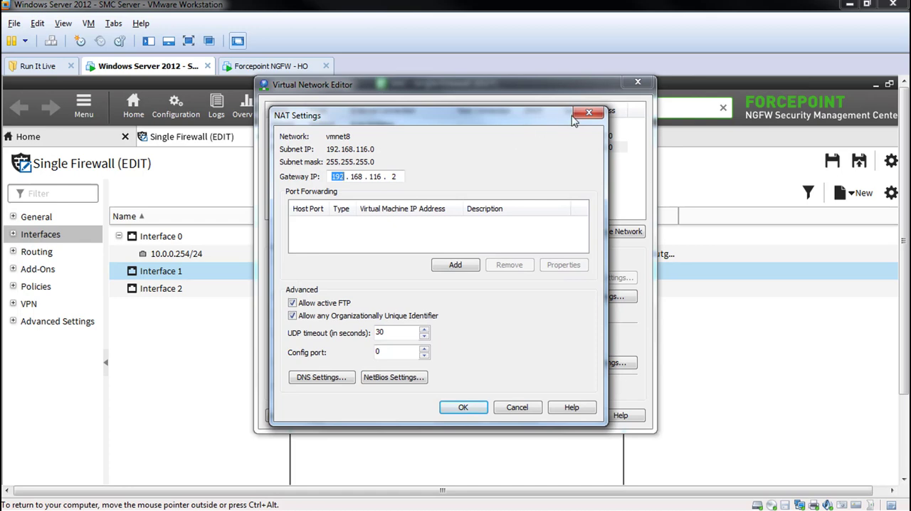
pyautogui.click(595, 116)
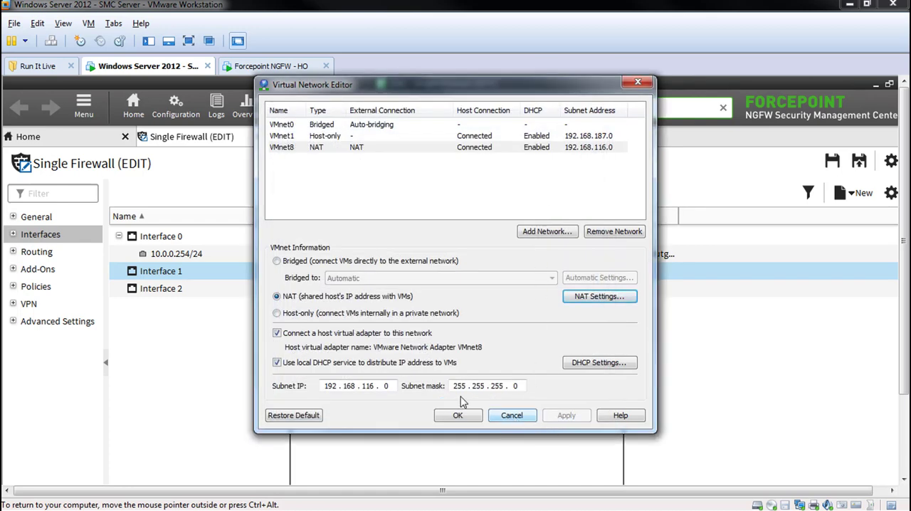
pyautogui.click(512, 416)
# - Set Interface 1's static IPv4 address to 192.168.116.100 with netmask 255.255.255.0 and return the virtual machine to full screen
pyautogui.click(383, 165)
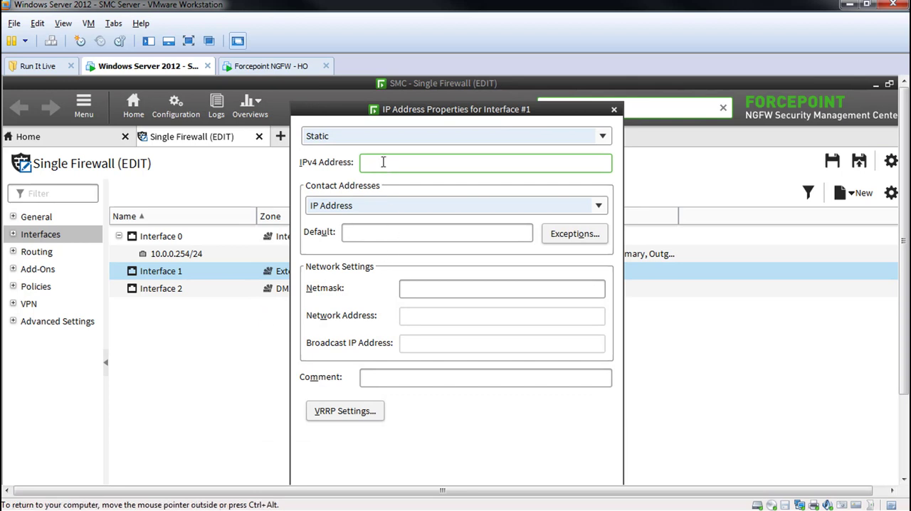
pyautogui.write('192')
pyautogui.write('.168.116')
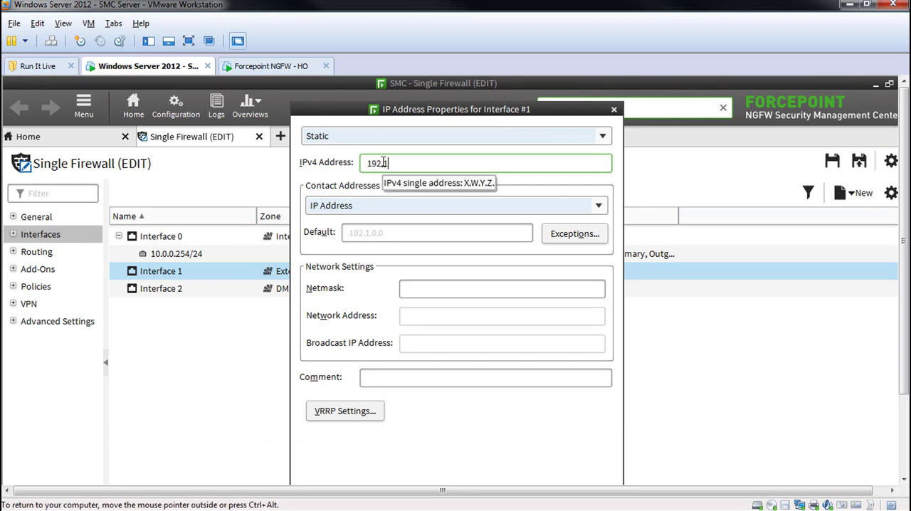
pyautogui.write('.100')
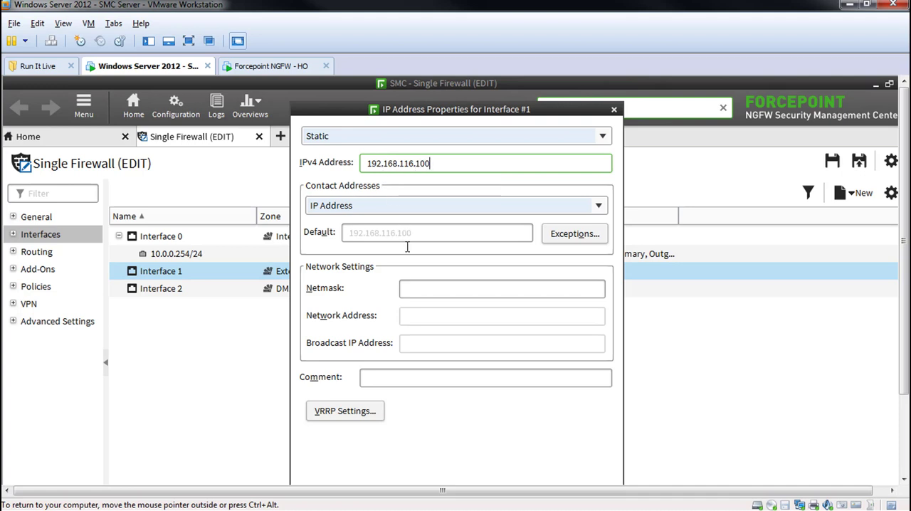
pyautogui.click(431, 290)
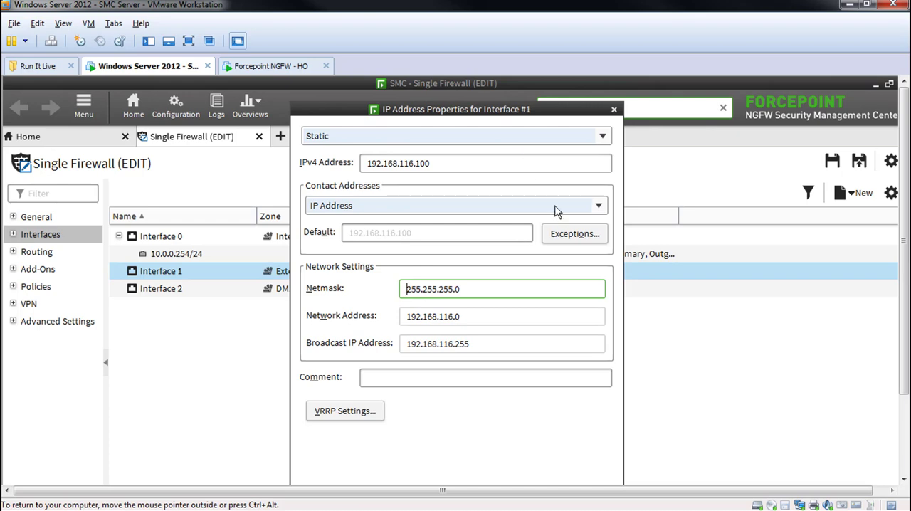
pyautogui.hotkey('ctrl', 'alt', 'Return')
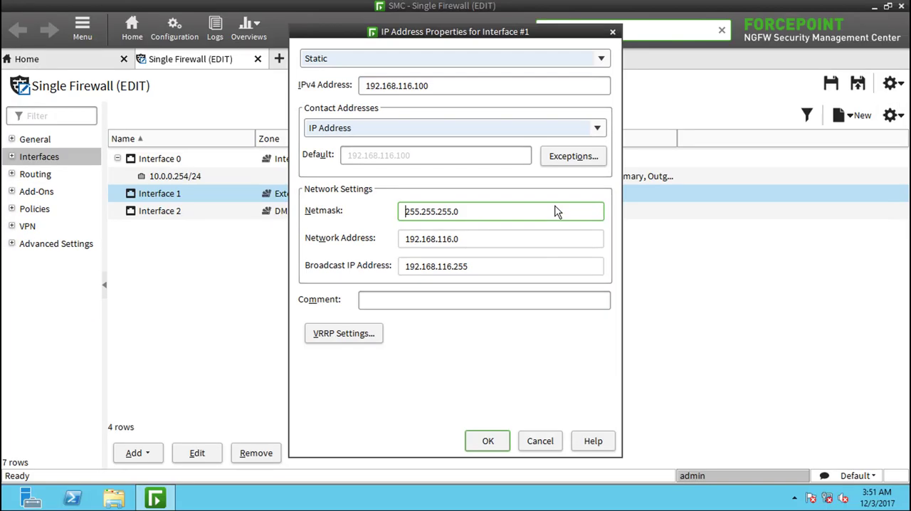
# - Copy Interface 1's IPv4 address and confirm its IP address properties
pyautogui.moveTo(445, 86); pyautogui.dragTo(349, 86)
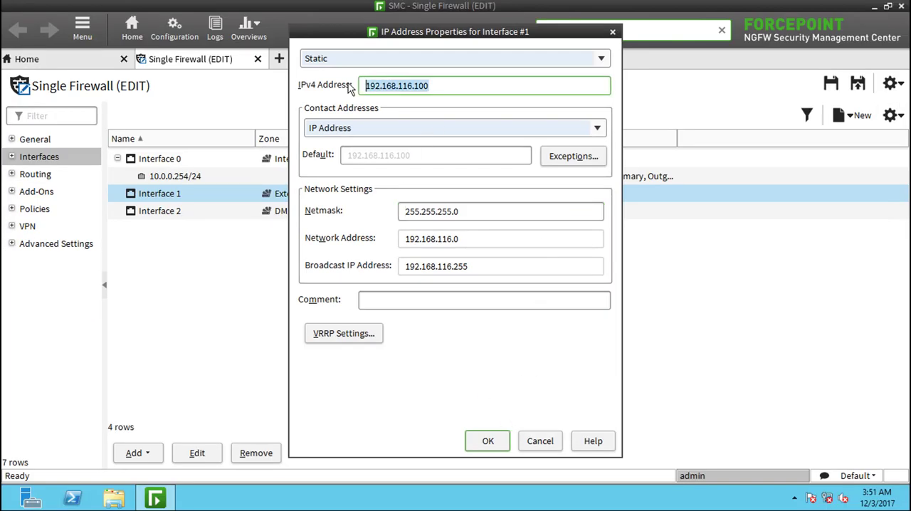
pyautogui.rightClick(388, 85)
pyautogui.click(420, 125)
pyautogui.click(485, 441)
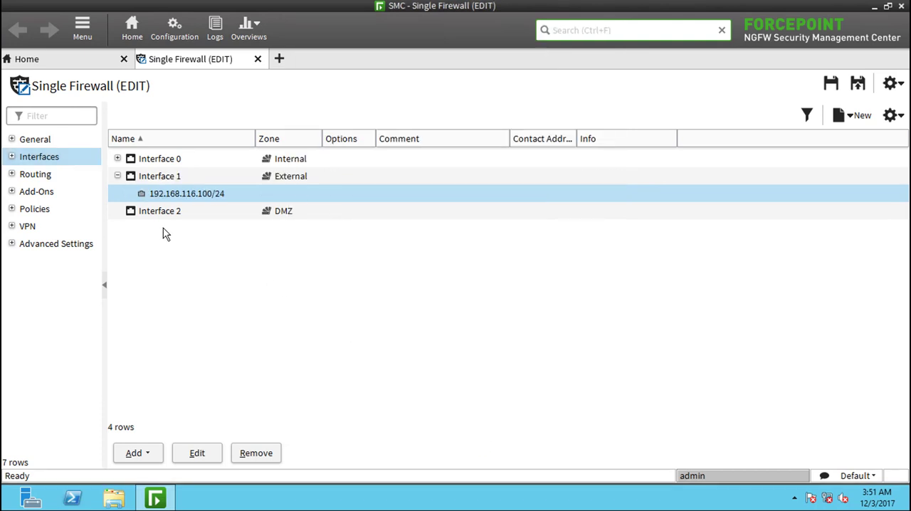
# - Start creating a new router element for Interface 1's network 192.168.116.0/24 in the firewall's routing configuration
pyautogui.click(28, 179)
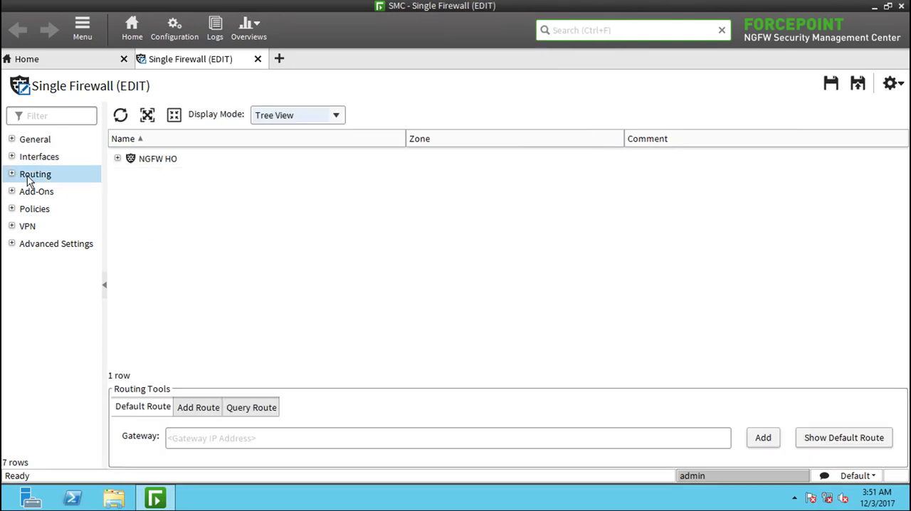
pyautogui.click(118, 159)
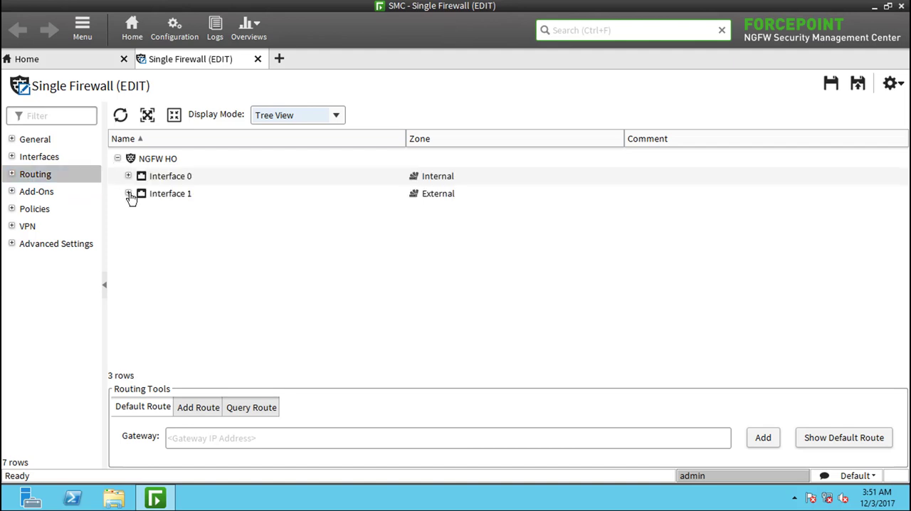
pyautogui.click(129, 194)
pyautogui.click(128, 176)
pyautogui.click(183, 235)
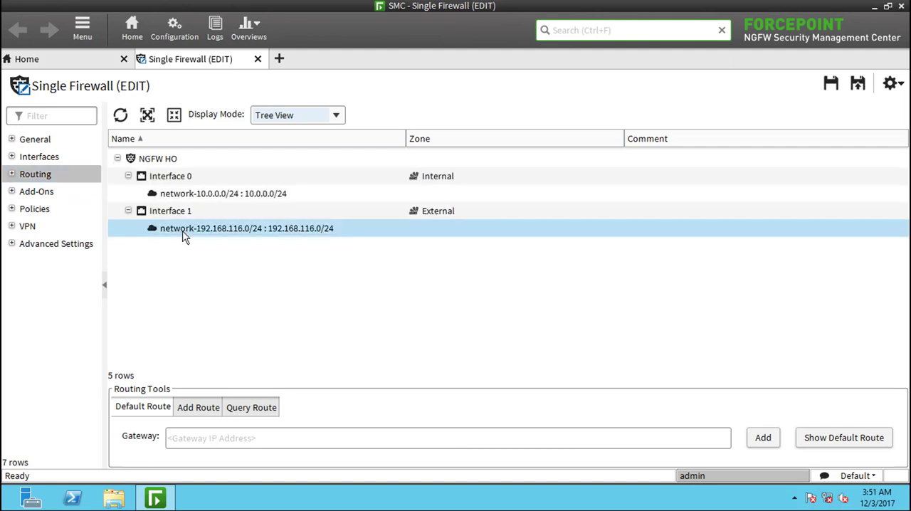
pyautogui.rightClick(183, 236)
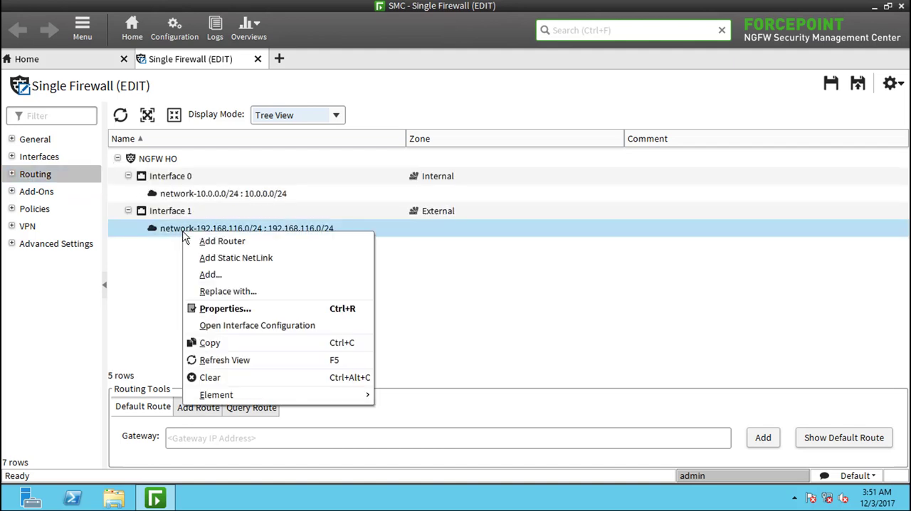
pyautogui.click(221, 242)
pyautogui.click(400, 159)
pyautogui.moveTo(418, 184)
pyautogui.click(541, 188)
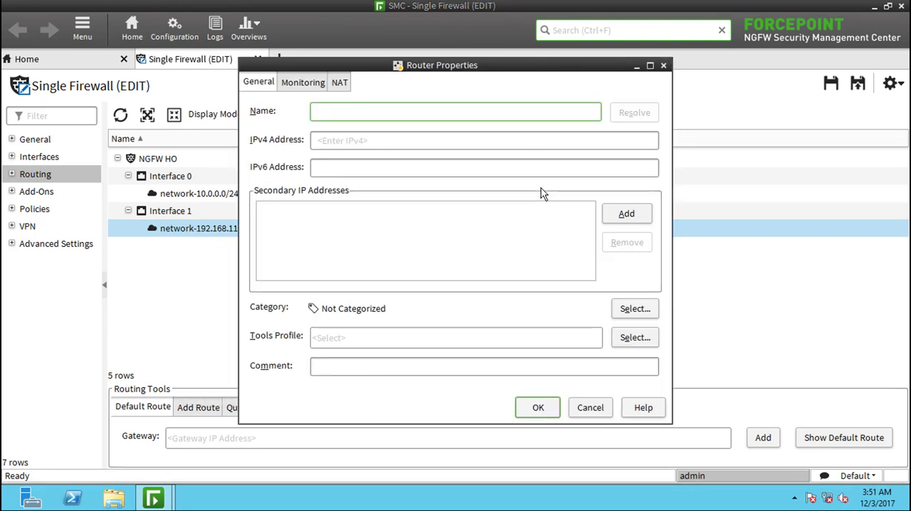
# - Name the router router-192.168.116.2, set its IPv4 address to 192.168.116.2 and confirm its properties
pyautogui.write('router-')
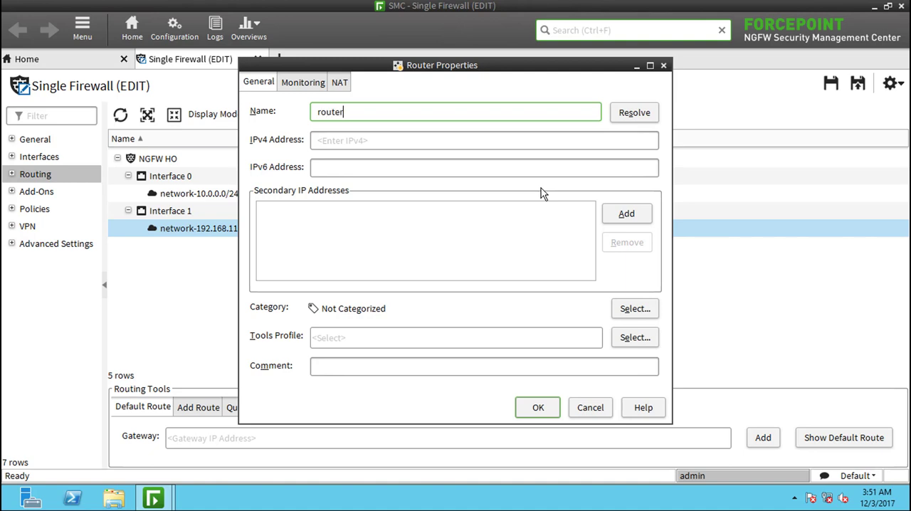
pyautogui.hotkey('ctrl', 'v')
pyautogui.press('BackSpace')
pyautogui.press('BackSpace')
pyautogui.press('BackSpace')
pyautogui.write('2')
pyautogui.hotkey('shift', 'Left')
pyautogui.hotkey('shift', 'Left')
pyautogui.hotkey('shift', 'Left')
pyautogui.hotkey('shift', 'Left')
pyautogui.hotkey('shift', 'Left')
pyautogui.hotkey('shift', 'Left')
pyautogui.hotkey('shift', 'Left')
pyautogui.hotkey('shift', 'Left')
pyautogui.hotkey('shift', 'Left')
pyautogui.hotkey('shift', 'Left')
pyautogui.hotkey('shift', 'Left')
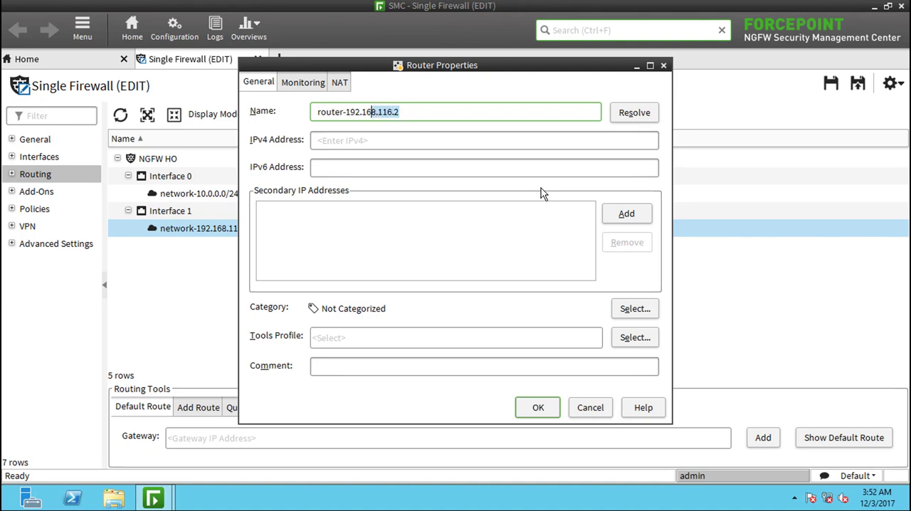
pyautogui.hotkey('shift', 'Left')
pyautogui.hotkey('shift', 'Left')
pyautogui.press('Tab')
pyautogui.hotkey('ctrl', 'v')
pyautogui.press('Tab')
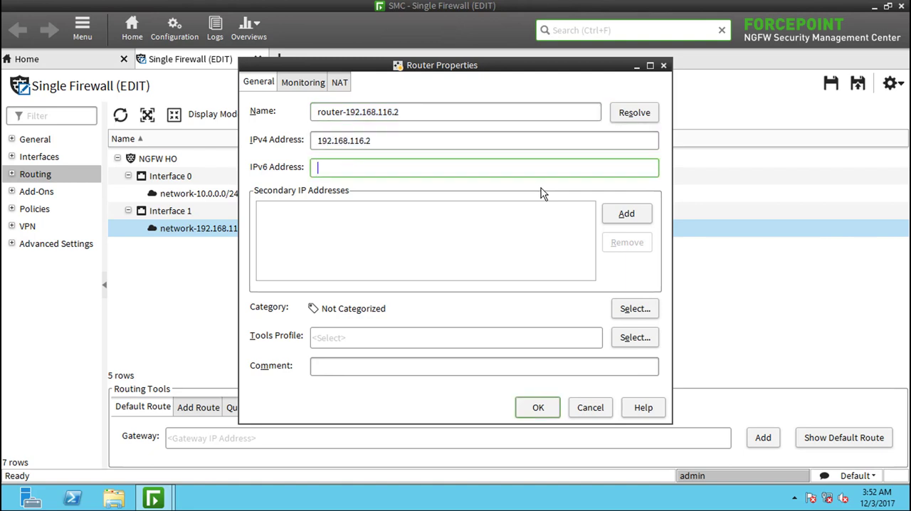
pyautogui.click(539, 410)
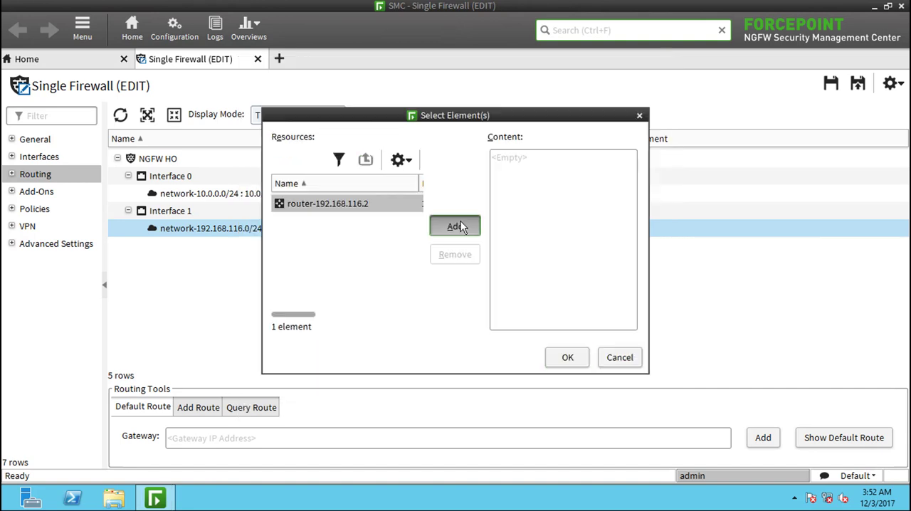
# - Add router-192.168.116.2 to Interface 1's network and set it as the default route
pyautogui.click(459, 226)
pyautogui.click(562, 358)
pyautogui.click(139, 212)
pyautogui.click(172, 230)
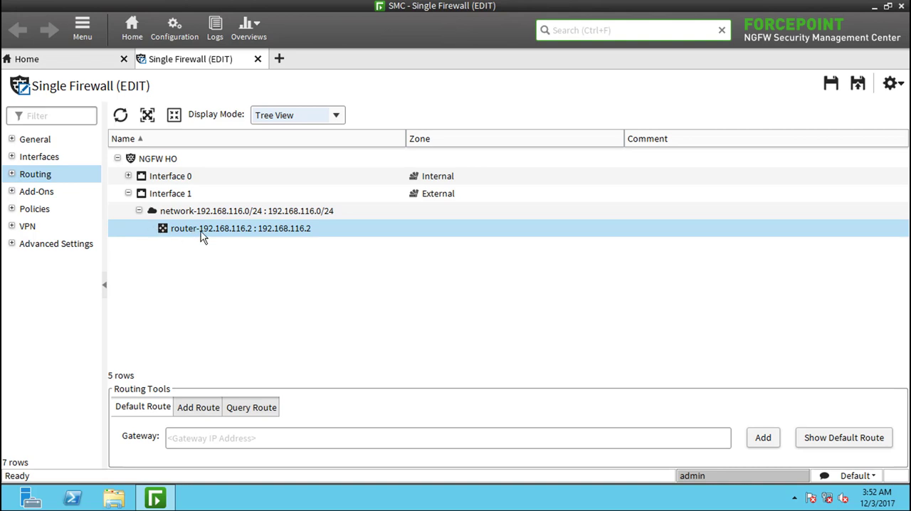
pyautogui.rightClick(202, 231)
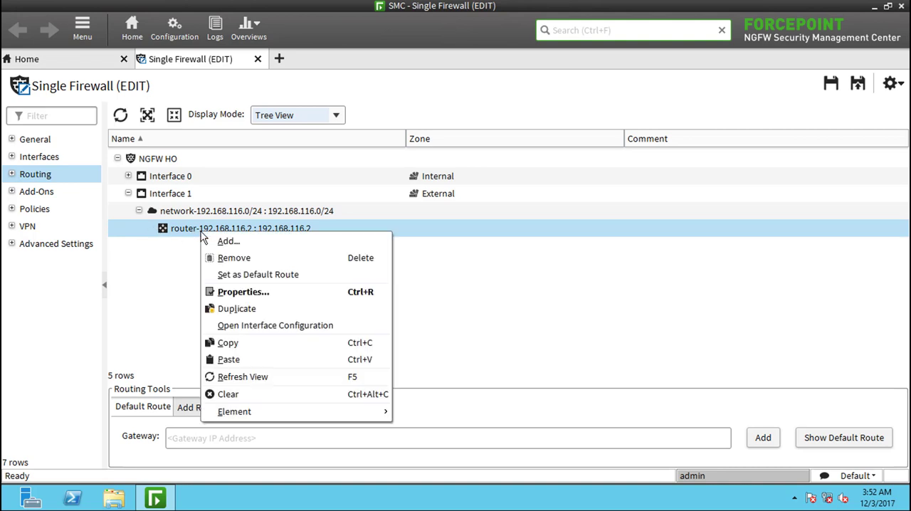
pyautogui.click(251, 275)
pyautogui.click(150, 228)
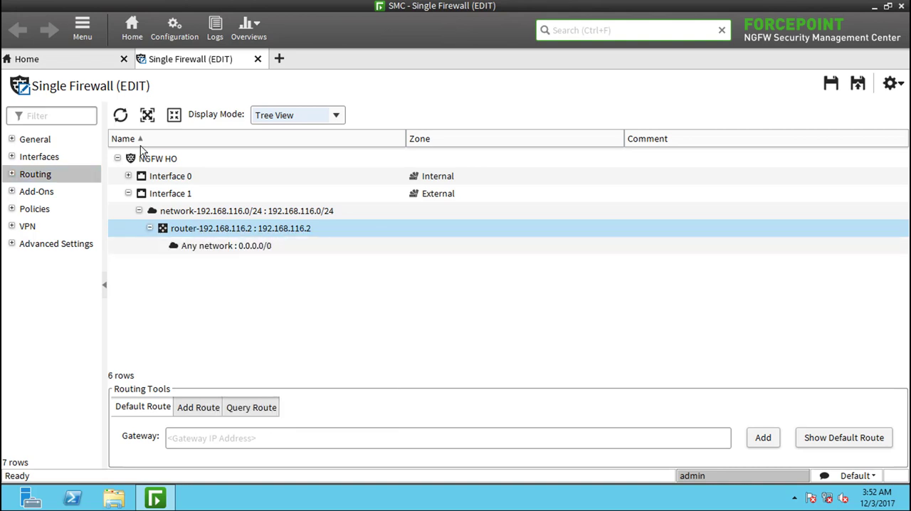
# - Save the NGFW HO firewall configuration and close its editor
pyautogui.click(148, 115)
pyautogui.click(830, 84)
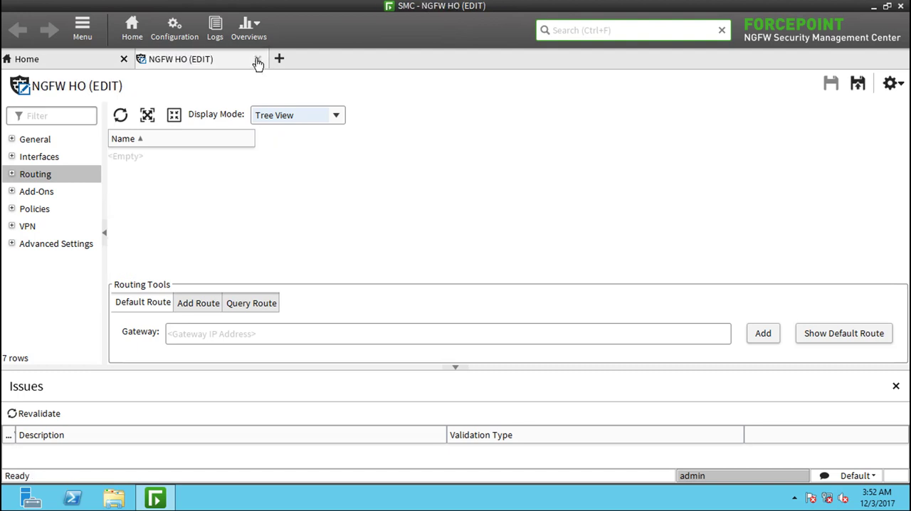
pyautogui.click(257, 59)
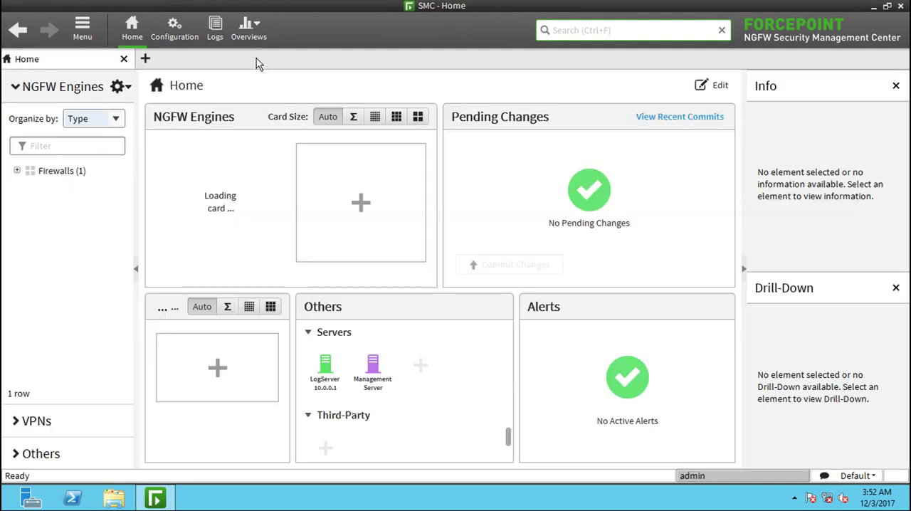
# - Open the initial configuration saving dialog for the NGFW HO firewall from the list of NGFW engines
pyautogui.click(17, 170)
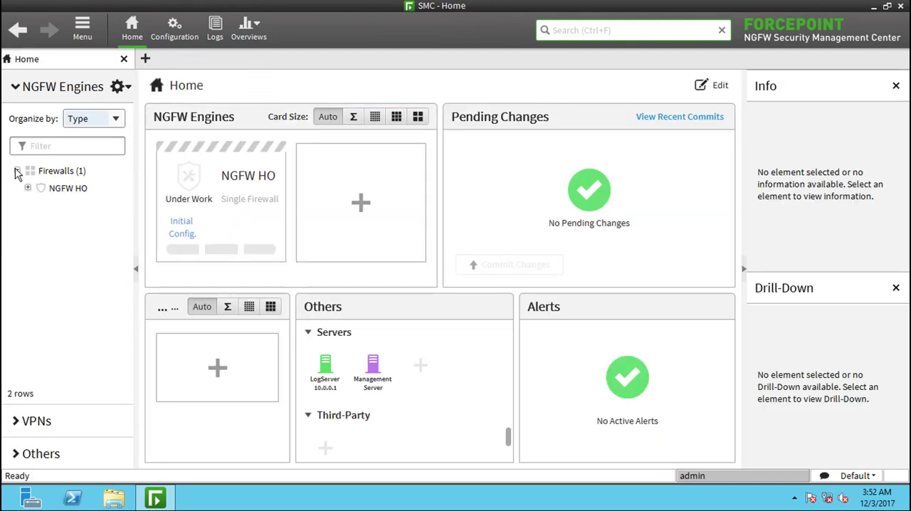
pyautogui.click(26, 188)
pyautogui.click(68, 188)
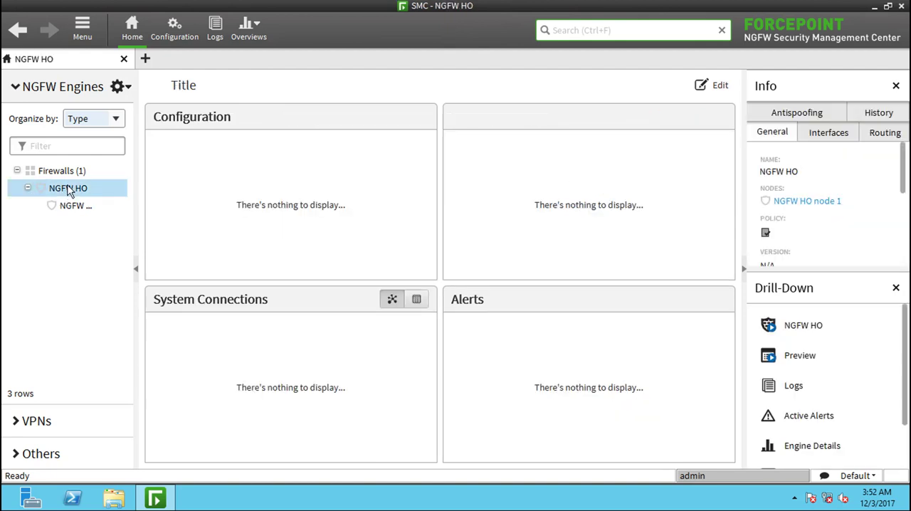
pyautogui.rightClick(68, 188)
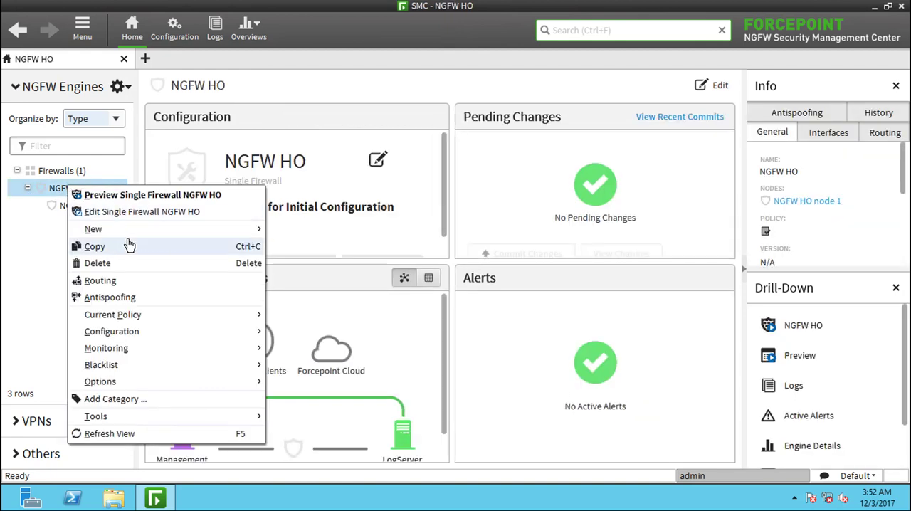
pyautogui.moveTo(139, 321)
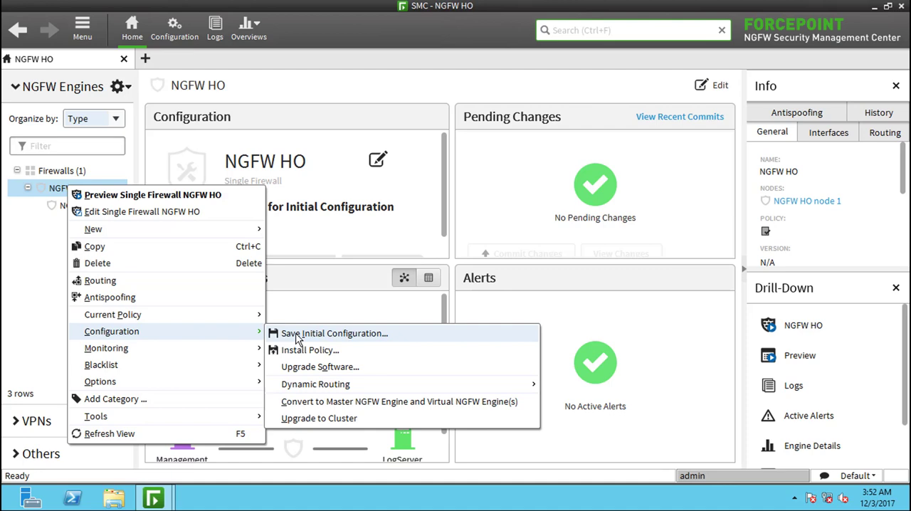
pyautogui.click(298, 336)
# - Set the initial configuration's local time zone to Asia/Riyadh
pyautogui.click(489, 110)
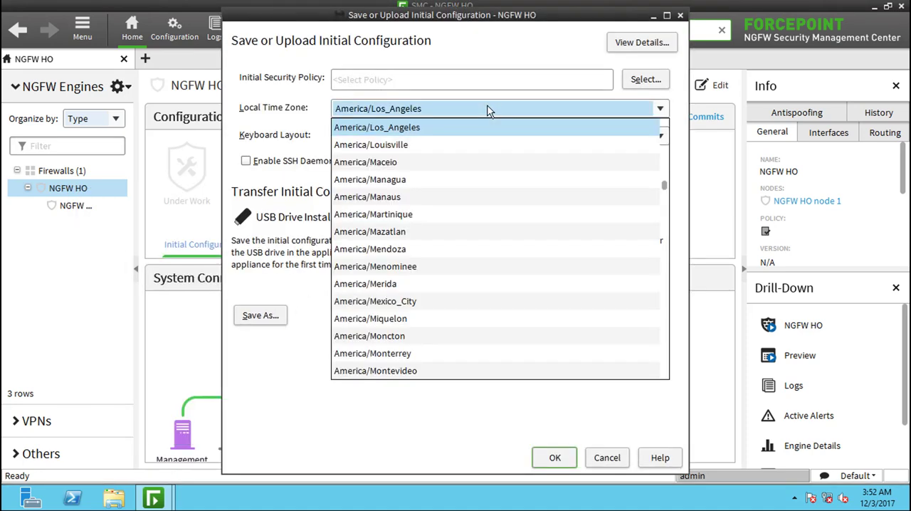
pyautogui.press('a')
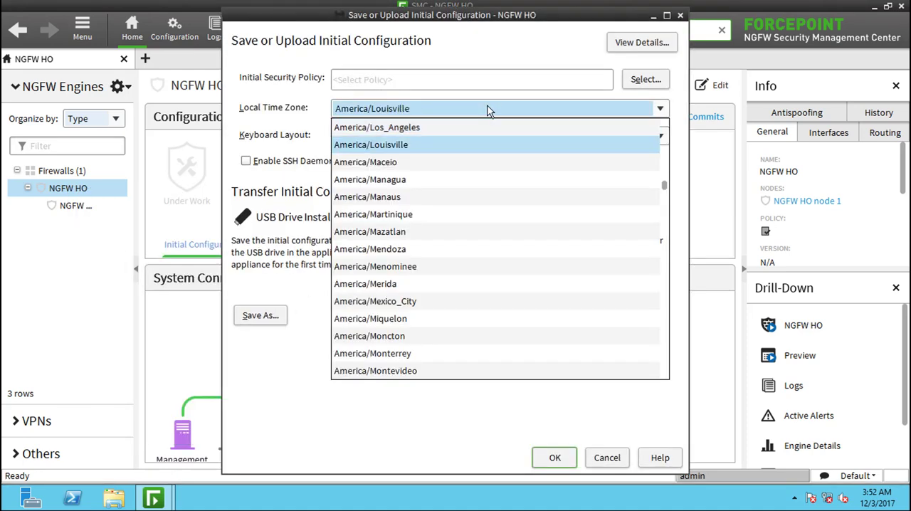
pyautogui.press('s')
pyautogui.press('pagedown')
pyautogui.press('pagedown')
pyautogui.press('pagedown')
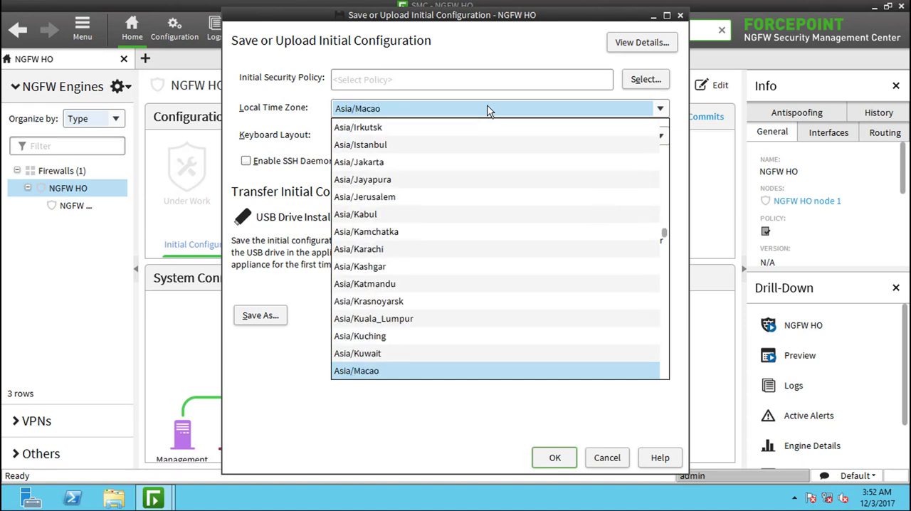
pyautogui.press('Down')
pyautogui.press('Down')
pyautogui.press('Down')
pyautogui.press('Down')
pyautogui.press('Down')
pyautogui.press('Down')
pyautogui.press('Down')
pyautogui.press('Down')
pyautogui.press('Down')
pyautogui.press('Down')
pyautogui.press('Down')
pyautogui.press('Down')
pyautogui.press('Down')
pyautogui.press('Down')
pyautogui.press('Down')
pyautogui.press('Down')
pyautogui.press('Down')
pyautogui.press('Down')
pyautogui.press('Down')
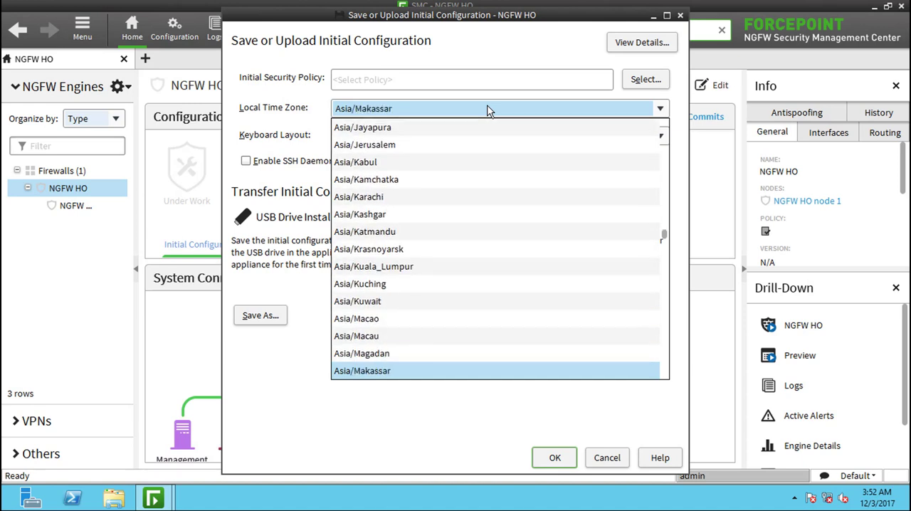
pyautogui.press('Up')
pyautogui.press('Up')
pyautogui.press('Up')
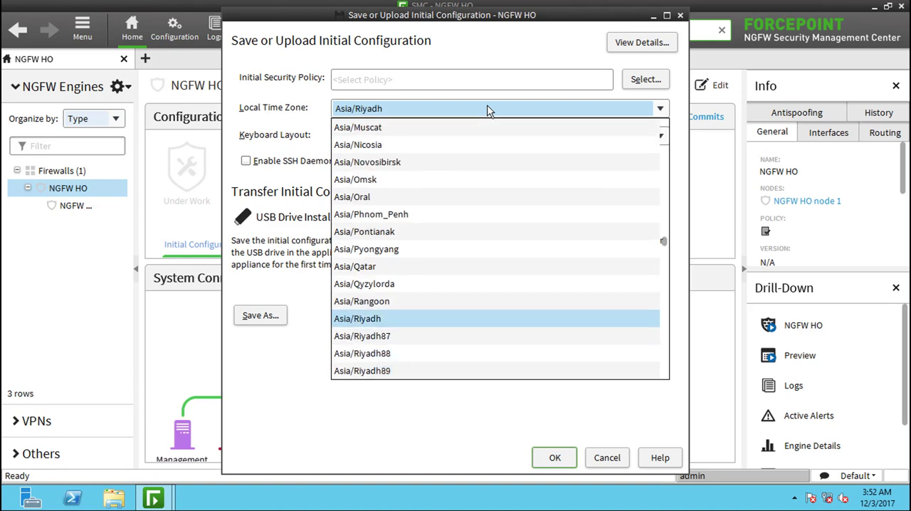
pyautogui.press('Return')
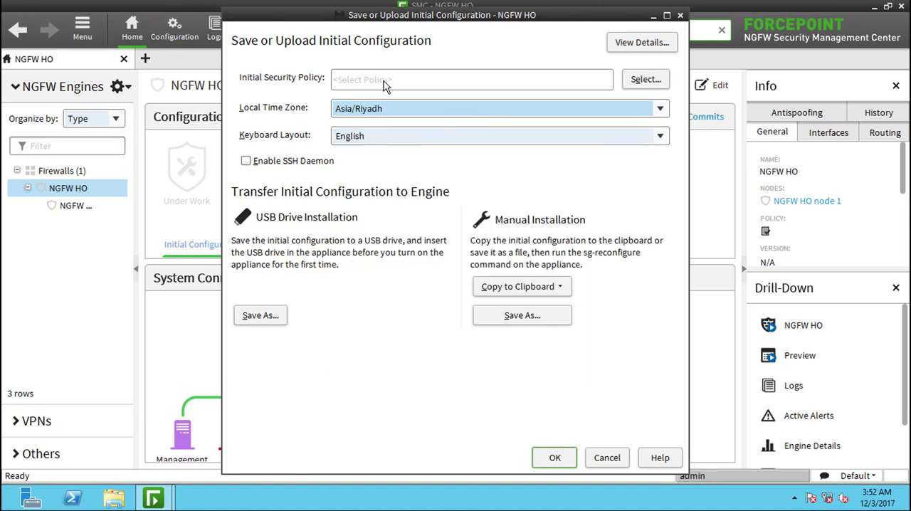
# - View the initial configuration details and copy the one-time generated password of NGFW HO node 1
pyautogui.click(638, 46)
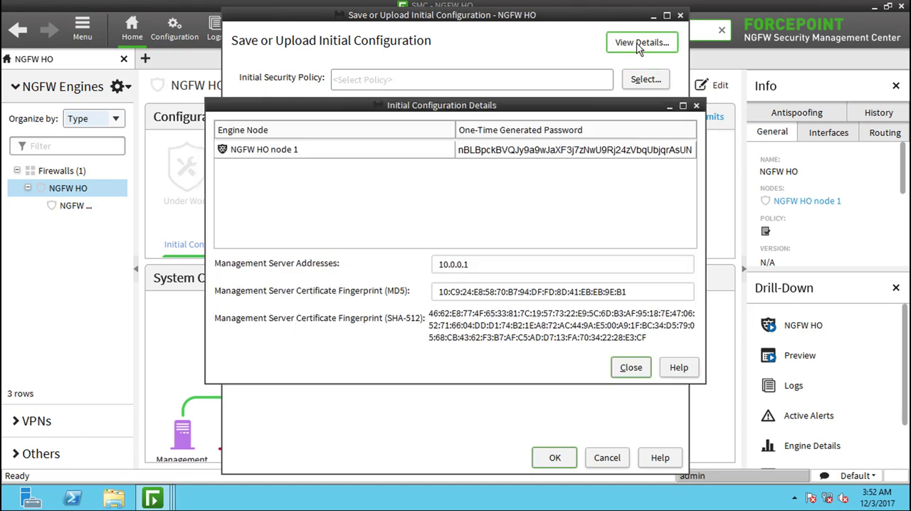
pyautogui.click(427, 151)
pyautogui.rightClick(521, 153)
pyautogui.click(535, 161)
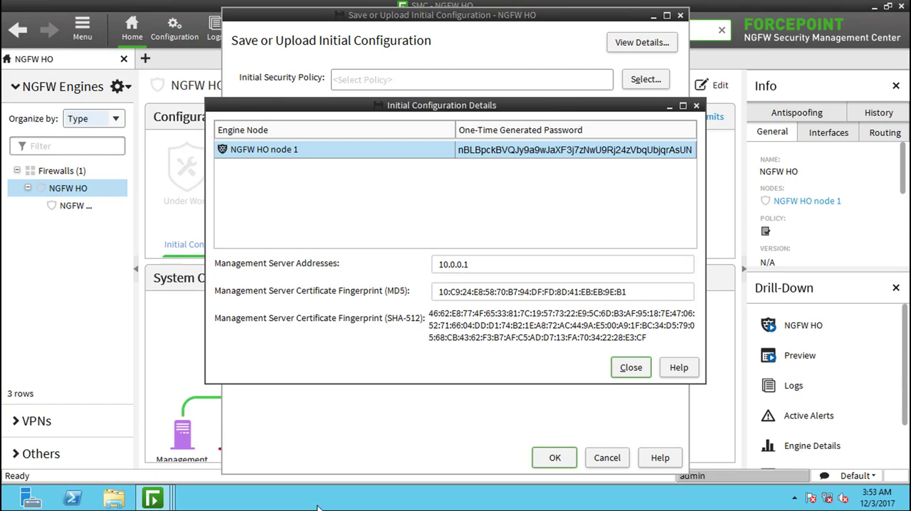
# - Open Notepad and paste the one-time generated password into a blank document
pyautogui.press('super')
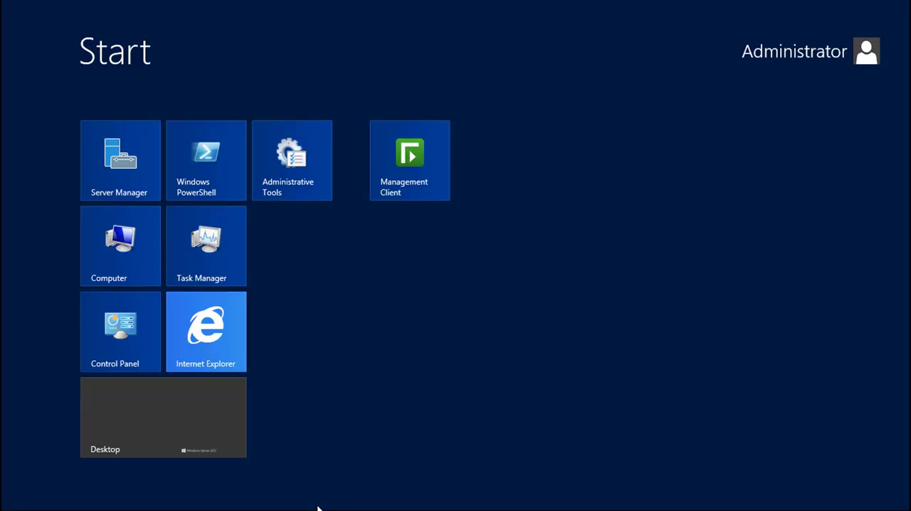
pyautogui.write('notepad')
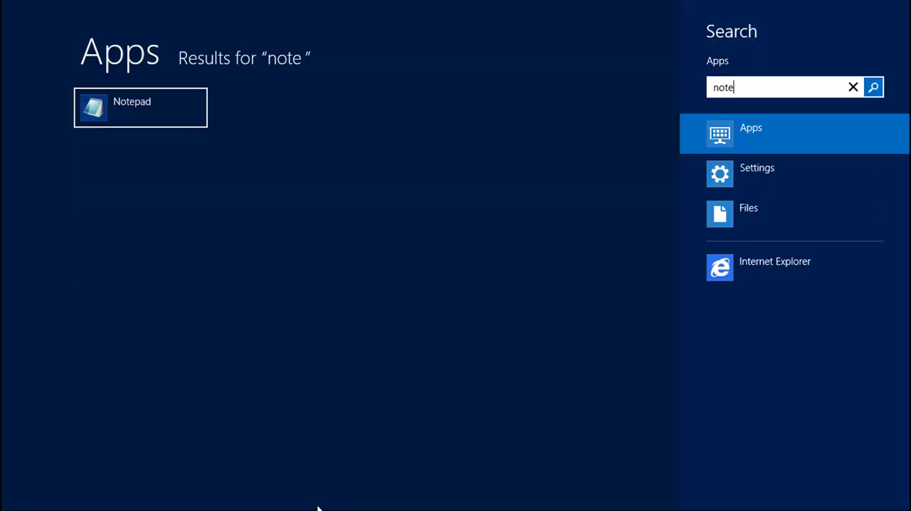
pyautogui.press('Return')
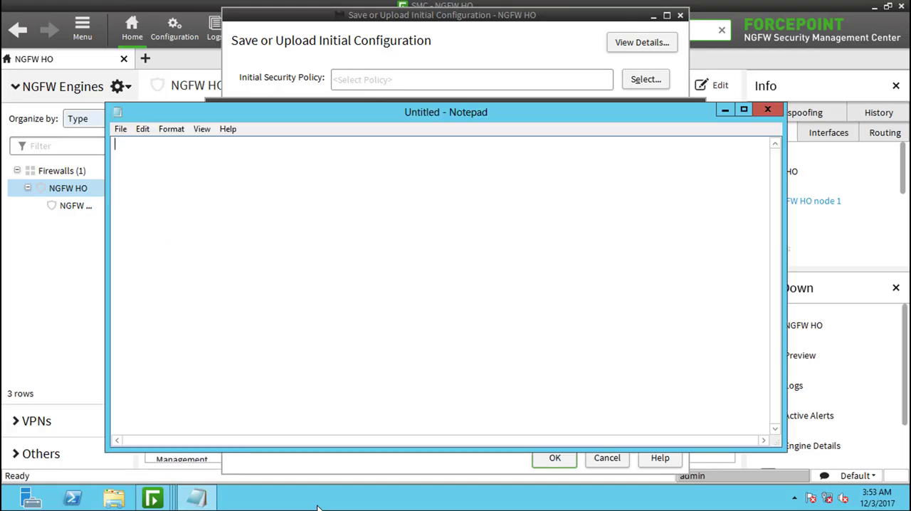
pyautogui.hotkey('ctrl', 'v')
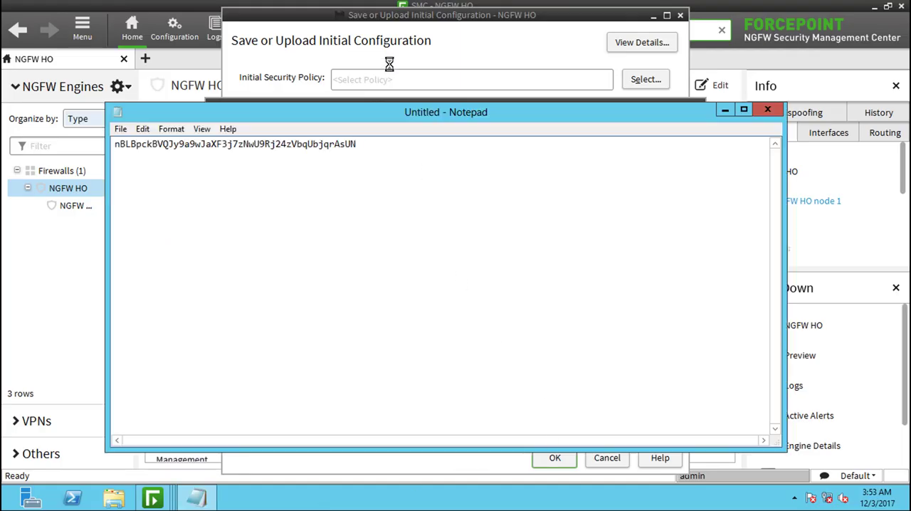
# - Switch to the Forcepoint NGFW - HO virtual machine, stop the browser-based wizard and start the command line configuration wizard
pyautogui.hotkey('ctrl', 'alt', 'Return')
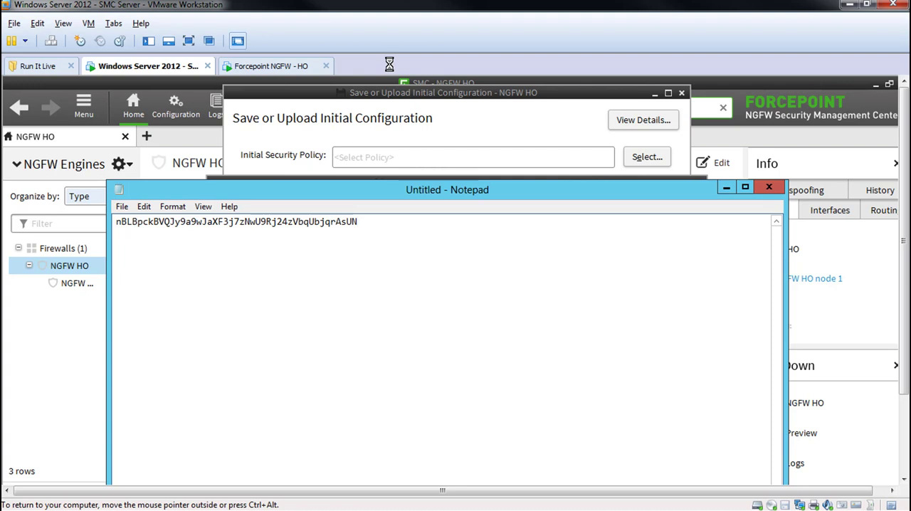
pyautogui.click(288, 68)
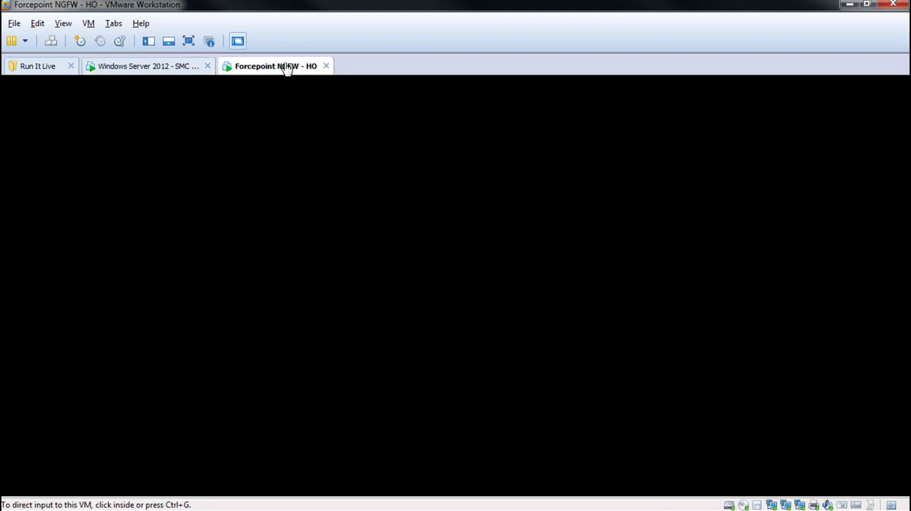
pyautogui.click(325, 238)
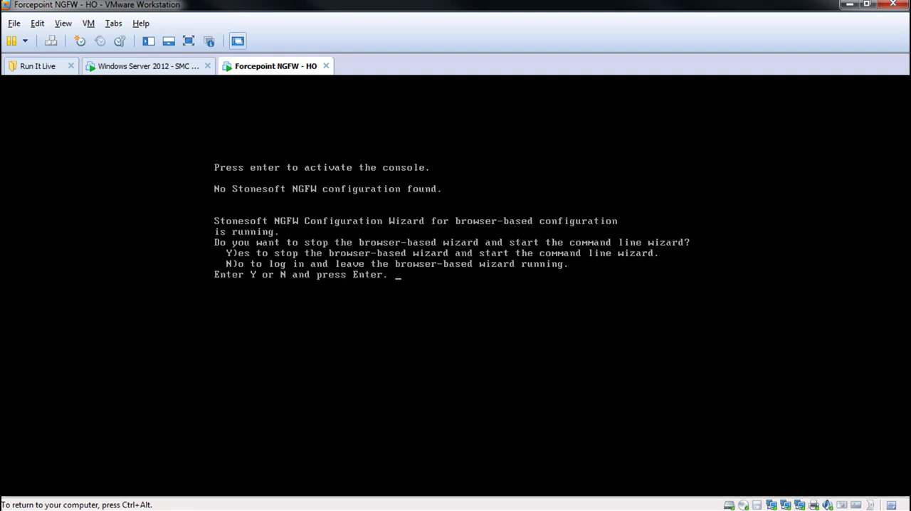
pyautogui.write('Y')
pyautogui.press('Return')
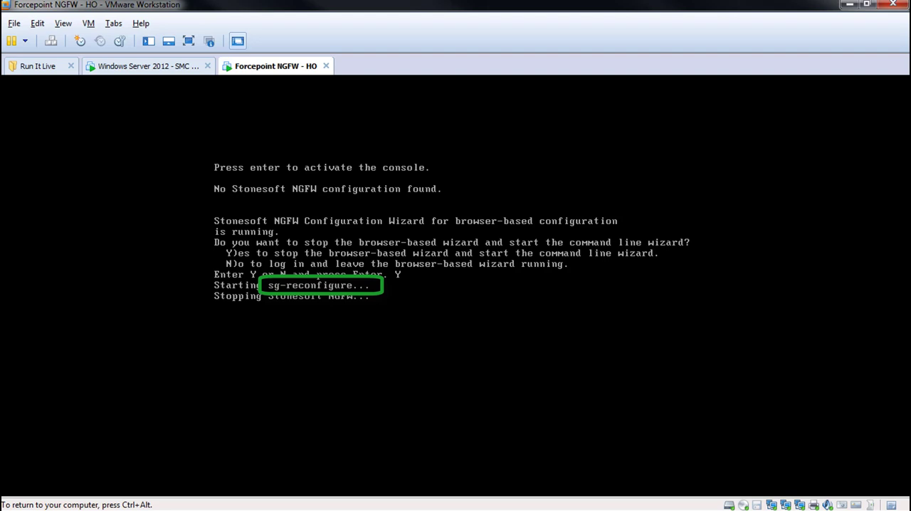
pyautogui.hotkey('ctrl', 'alt')
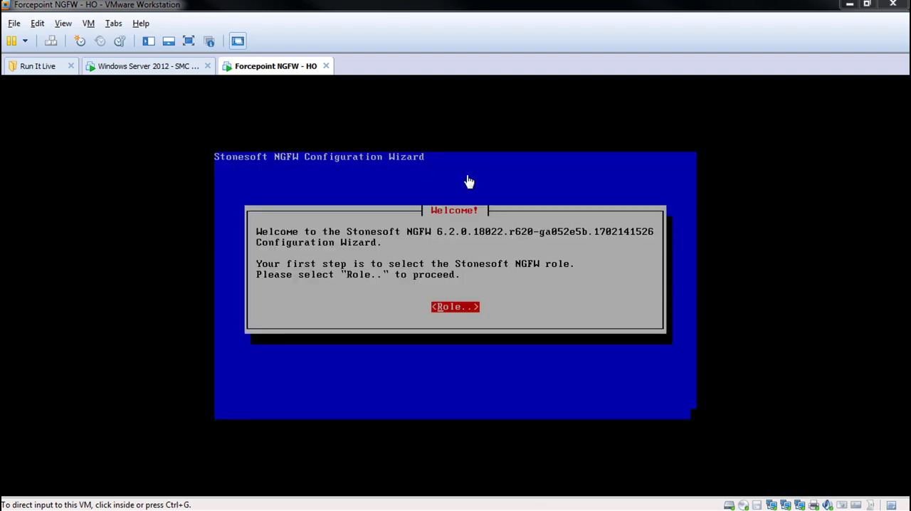
# - Select the Firewall/VPN role for the NGFW engine and proceed to the operating system settings
pyautogui.click(613, 286)
pyautogui.press('Return')
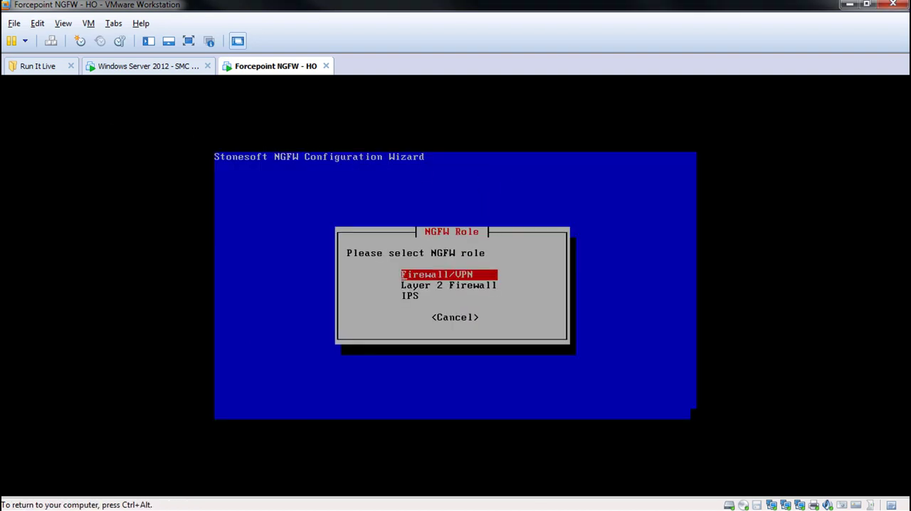
pyautogui.press('Return')
pyautogui.press('Tab')
pyautogui.press('Tab')
pyautogui.press('Return')
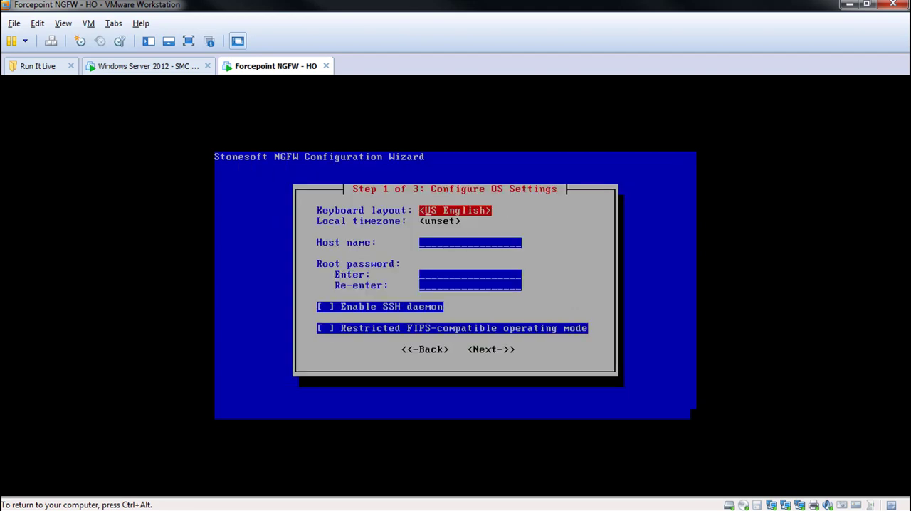
# - Set the engine's local timezone to Asia/Riyadh
pyautogui.press('Down')
pyautogui.press('Return')
pyautogui.press('pagedown')
pyautogui.press('pagedown')
pyautogui.press('pagedown')
pyautogui.press('pagedown')
pyautogui.press('pagedown')
pyautogui.press('pagedown')
pyautogui.press('pagedown')
pyautogui.press('pagedown')
pyautogui.press('pagedown')
pyautogui.press('pagedown')
pyautogui.press('pagedown')
pyautogui.press('pagedown')
pyautogui.press('pagedown')
pyautogui.press('pagedown')
pyautogui.press('pagedown')
pyautogui.press('pagedown')
pyautogui.press('pagedown')
pyautogui.press('pagedown')
pyautogui.press('Down')
pyautogui.press('Down')
pyautogui.press('Down')
pyautogui.press('Down')
pyautogui.press('Down')
pyautogui.press('Down')
pyautogui.press('Down')
pyautogui.press('Down')
pyautogui.press('Down')
pyautogui.press('Down')
pyautogui.press('Return')
# - Enter NGFW_HO as the engine's host name
pyautogui.press('Down')
pyautogui.press('Down')
pyautogui.write('NGFW HO')
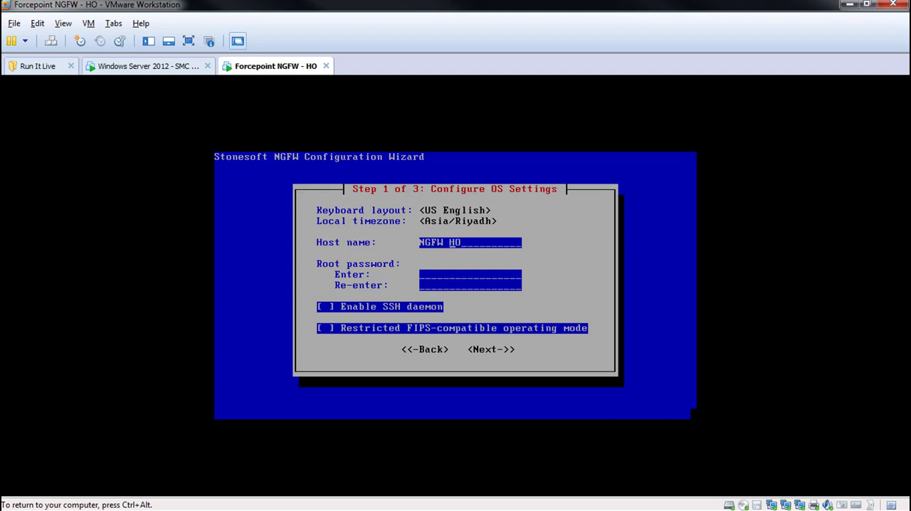
pyautogui.press('BackSpace')
pyautogui.write('_')
pyautogui.write('*******')
pyautogui.write('******')
pyautogui.write('*******')
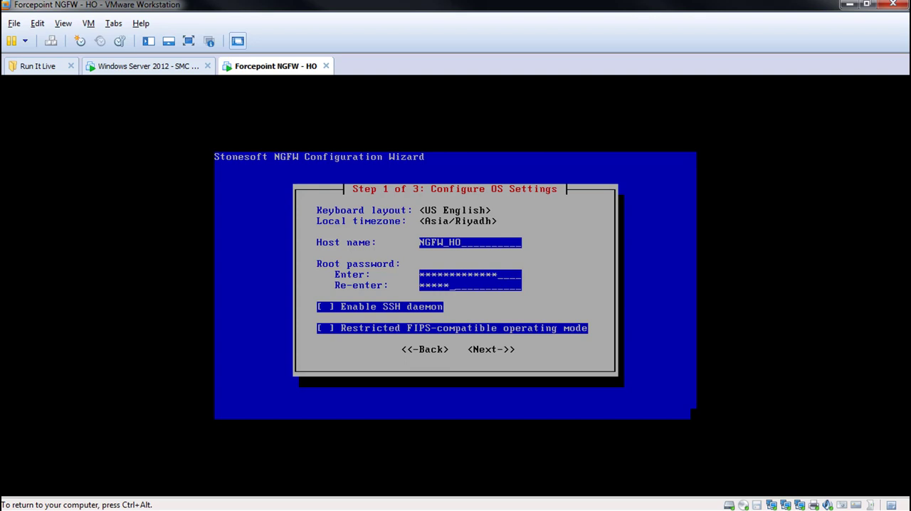
pyautogui.write('****')
# - Enter and re-enter the root password, leave the SSH daemon disabled, and try to submit the OS settings
pyautogui.press('Tab')
pyautogui.press('Tab')
pyautogui.press('Tab')
pyautogui.press('Tab')
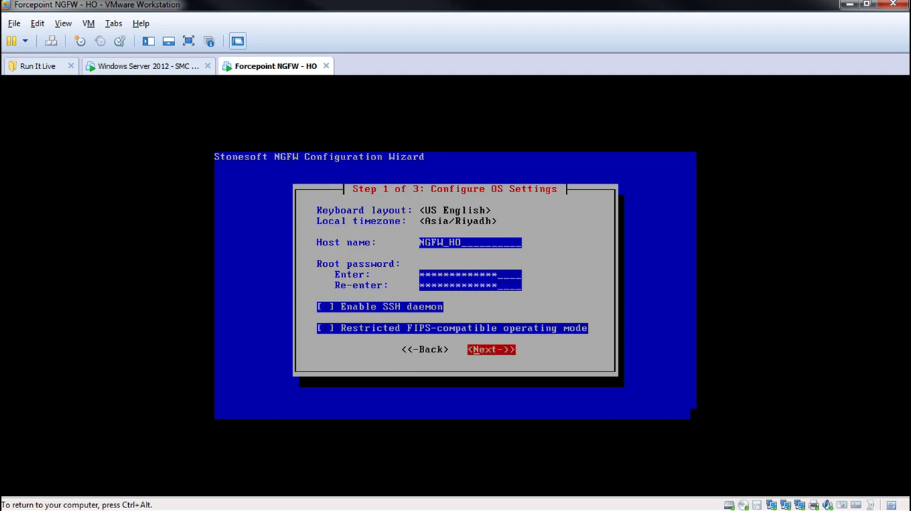
pyautogui.press('Return')
# - Change the host name to NGFW-HO and proceed to the network interface configuration
pyautogui.press('Return')
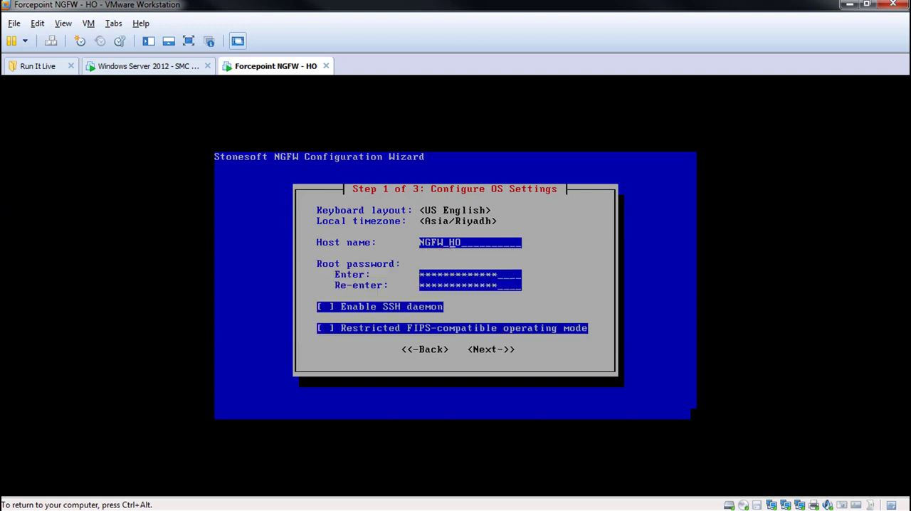
pyautogui.press('BackSpace')
pyautogui.write('-')
pyautogui.press('Tab')
pyautogui.press('Tab')
pyautogui.press('Tab')
pyautogui.press('Return')
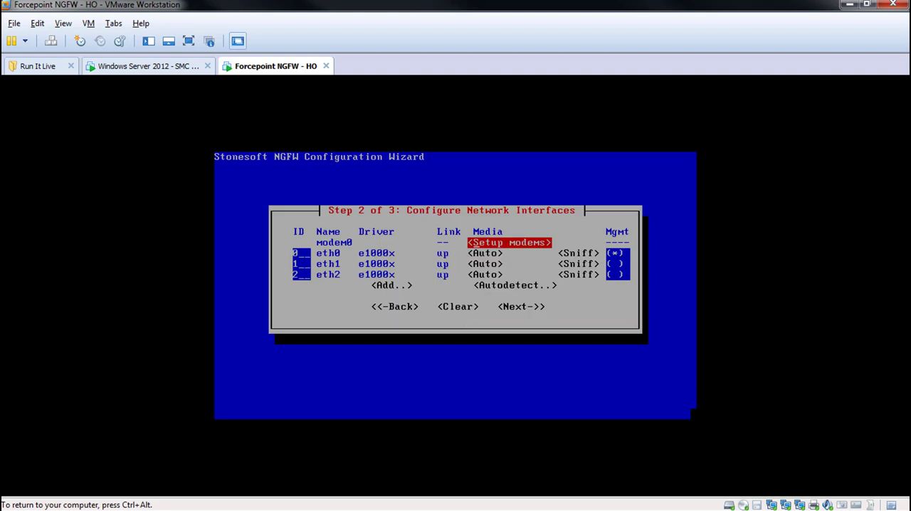
# - Accept the interface mapping with eth0 as the management interface and proceed to the management contact settings
pyautogui.press('Tab')
pyautogui.press('Tab')
pyautogui.press('Tab')
pyautogui.press('Tab')
pyautogui.press('Tab')
pyautogui.press('Tab')
pyautogui.press('Tab')
pyautogui.press('Tab')
pyautogui.press('Tab')
pyautogui.press('Tab')
pyautogui.press('Tab')
pyautogui.press('Tab')
pyautogui.press('Tab')
pyautogui.press('Tab')
pyautogui.press('Tab')
pyautogui.press('Tab')
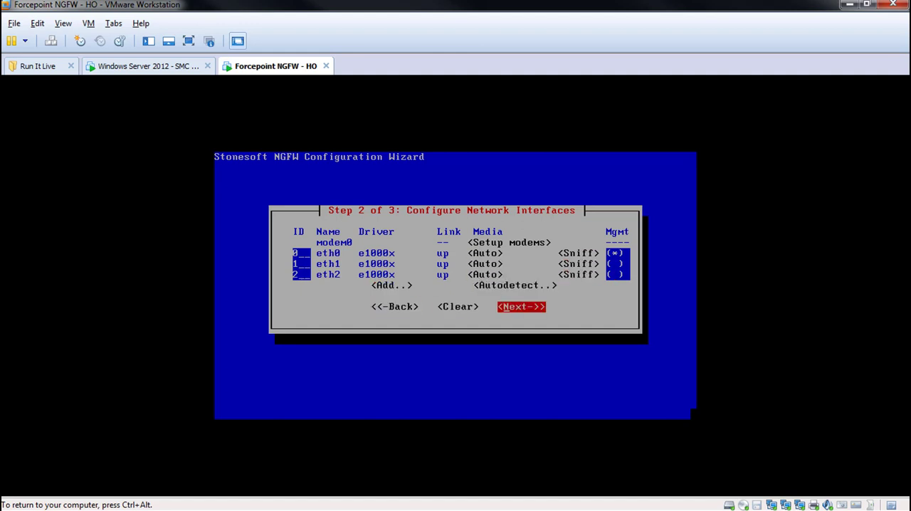
pyautogui.press('Return')
# - Choose manual node addressing and set the IP address to 10.0.0.254 with prefix length 24
pyautogui.press('Tab')
pyautogui.press('Tab')
pyautogui.press('Tab')
pyautogui.press('Tab')
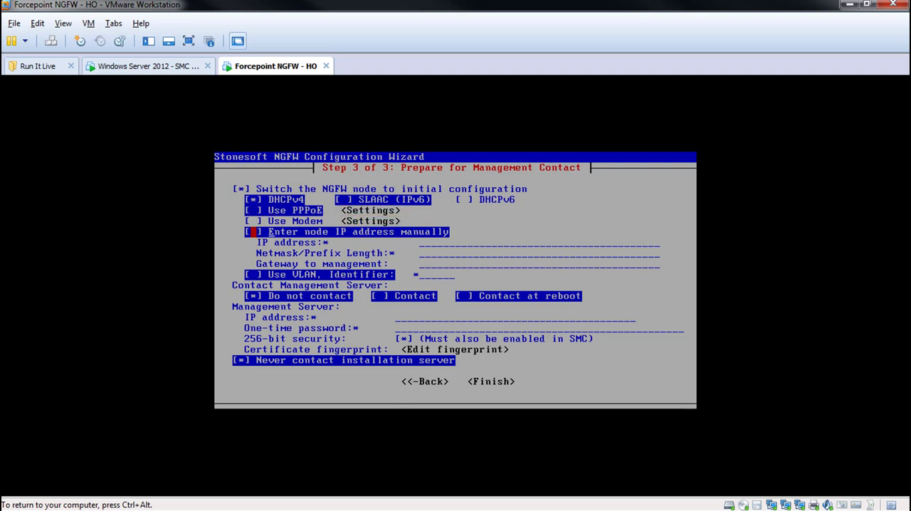
pyautogui.press('space')
pyautogui.write('10.0.0.')
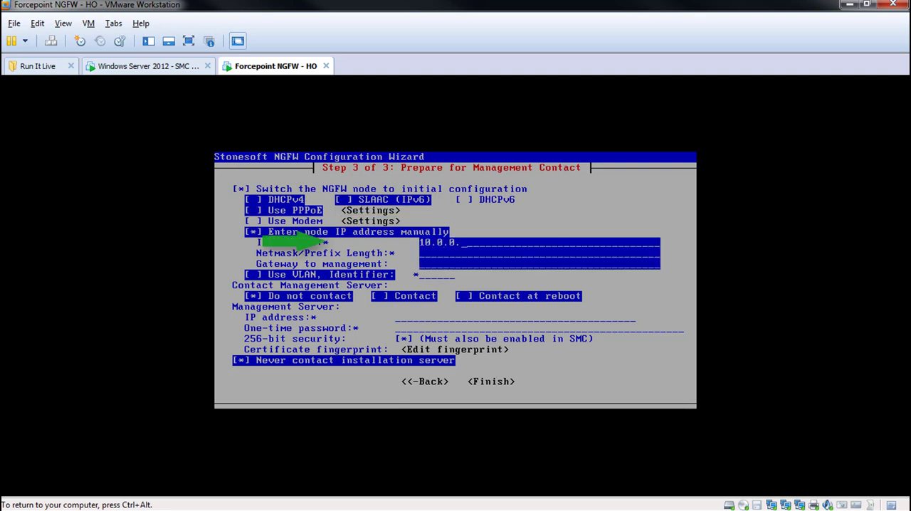
pyautogui.write('254')
pyautogui.press('Tab')
pyautogui.write('24')
# - Enable contact with the Management Server and set its IP address to 10.0.0.1
pyautogui.press('Tab')
pyautogui.press('Tab')
pyautogui.press('Tab')
pyautogui.press('space')
pyautogui.press('Tab')
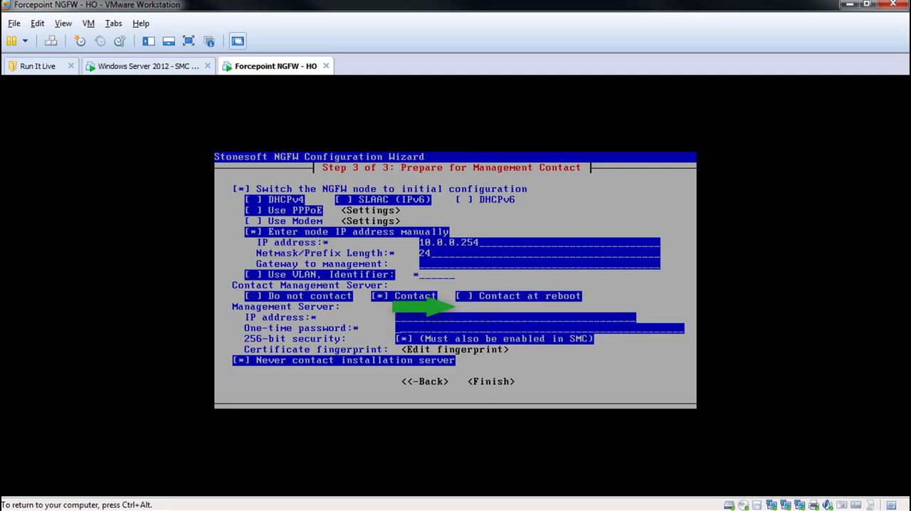
pyautogui.write('10.0.0.1')
# - Enter the one-time generated password for the Management Server contact
pyautogui.press('Tab')
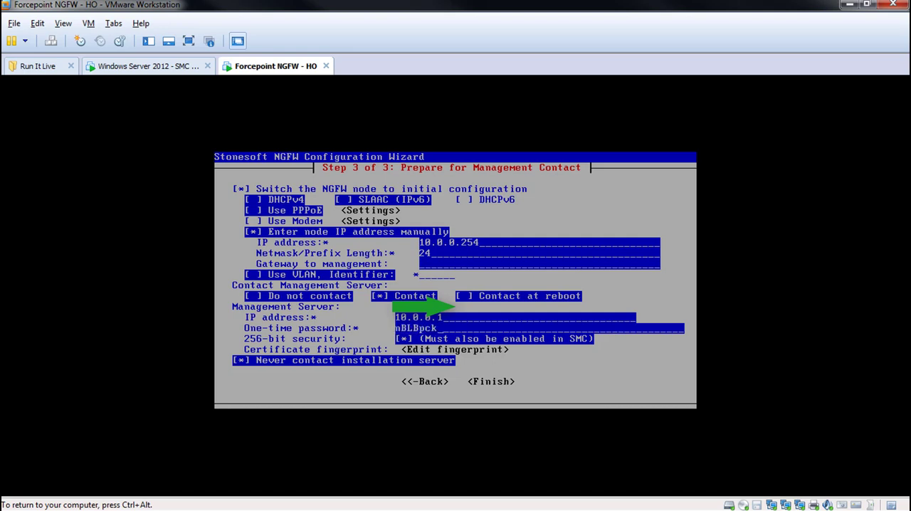
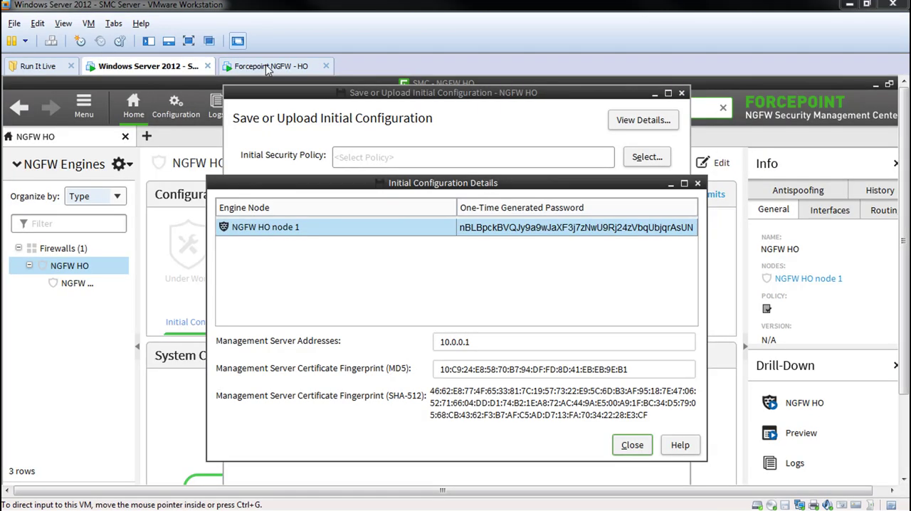
# - Switch to the Windows Server 2012 - SMC Server virtual machine and check its network adapter's virtual network
pyautogui.click(154, 71)
pyautogui.click(89, 23)
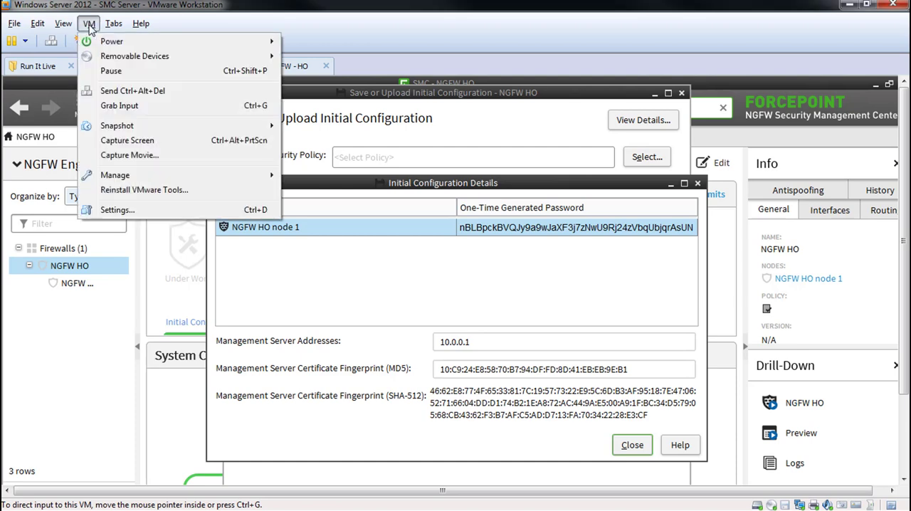
pyautogui.click(117, 210)
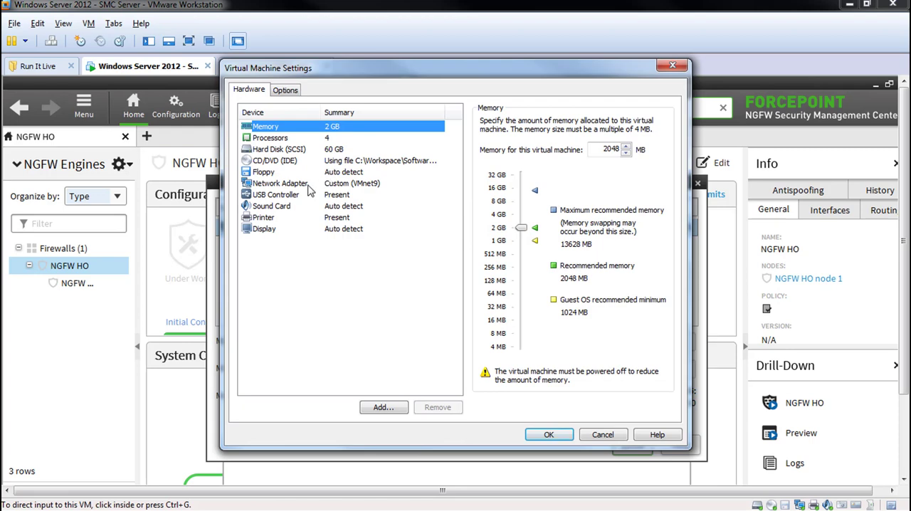
pyautogui.click(301, 185)
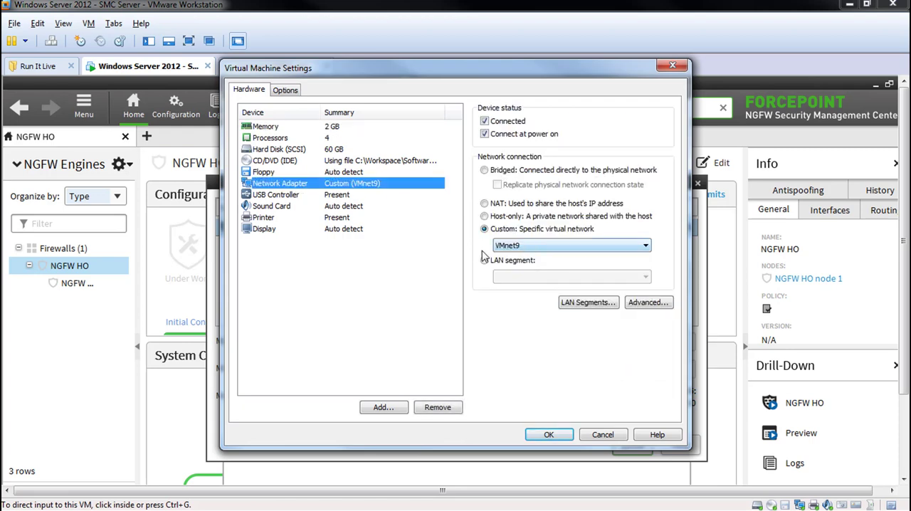
pyautogui.click(549, 435)
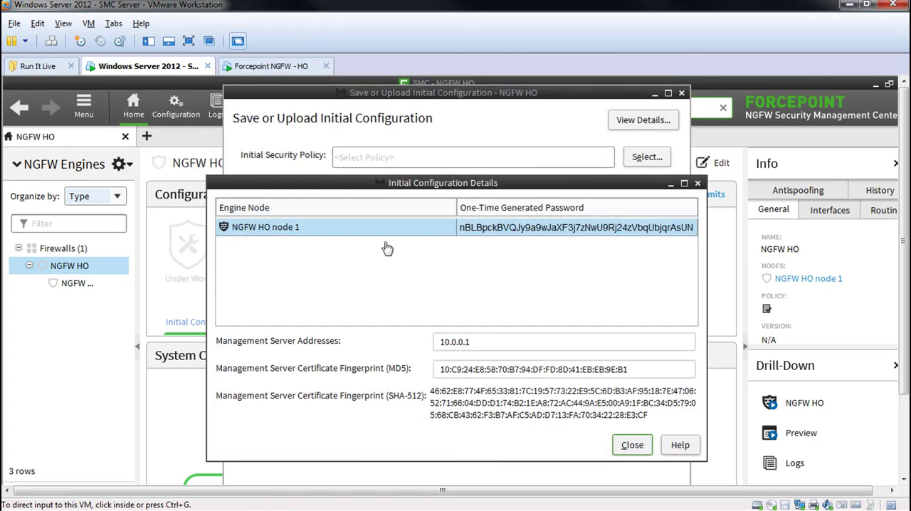
# - Switch to the Forcepoint NGFW - HO virtual machine and check the virtual networks of its three network adapters
pyautogui.click(254, 68)
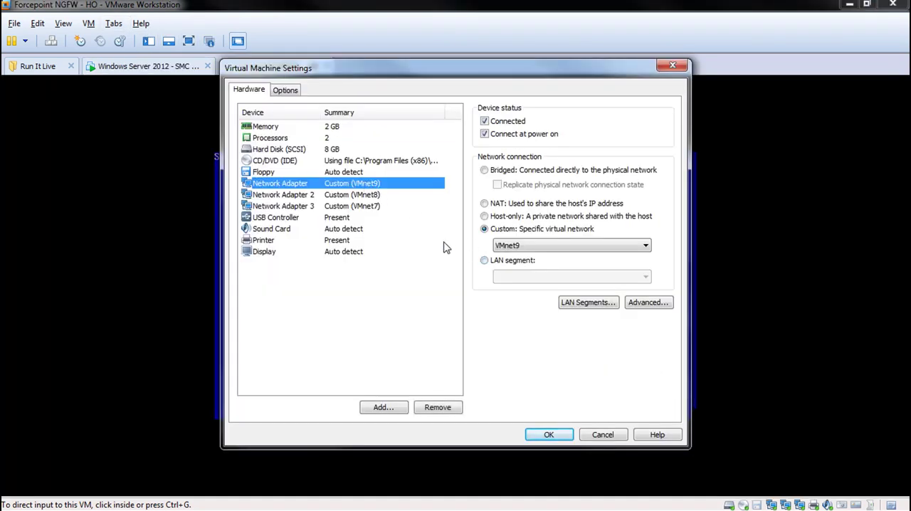
pyautogui.click(346, 194)
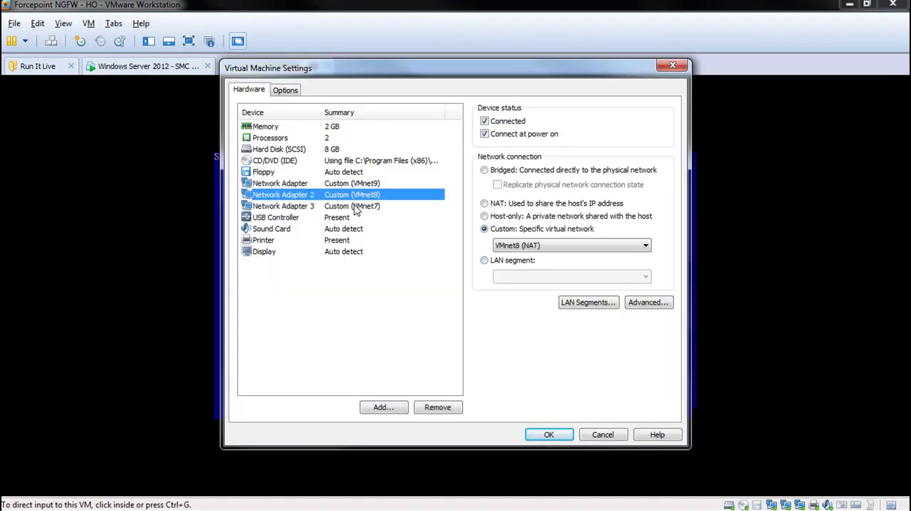
pyautogui.click(356, 206)
pyautogui.click(363, 185)
pyautogui.click(538, 435)
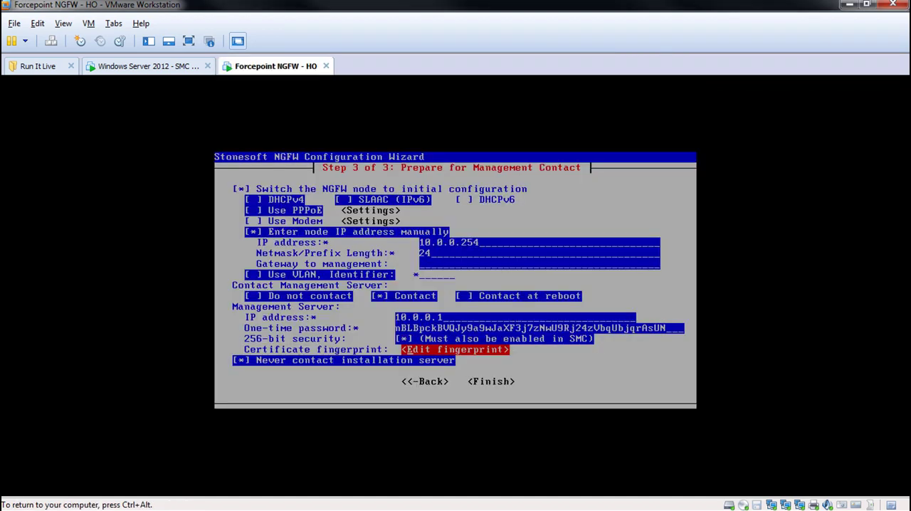
# - Finish the configuration wizard to make initial contact with the Management Server, and continue to the root command prompt
pyautogui.press('Tab')
pyautogui.press('Tab')
pyautogui.press('Return')
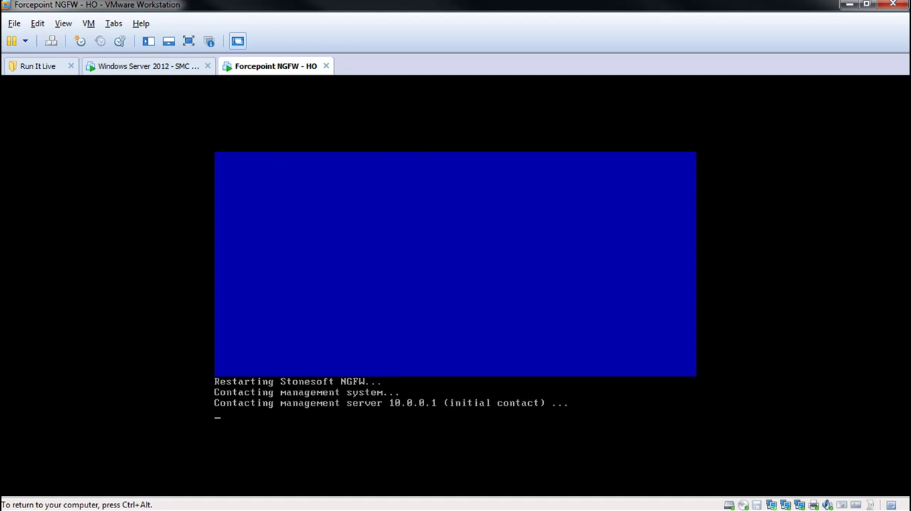
pyautogui.press('Tab')
pyautogui.press('Return')
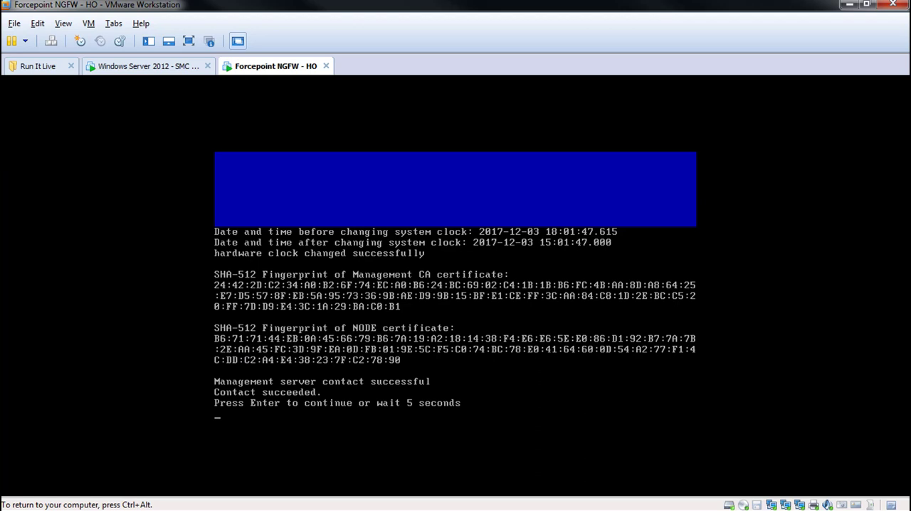
pyautogui.press('Return')
pyautogui.press('Return')
pyautogui.press('Return')
pyautogui.press('Return')
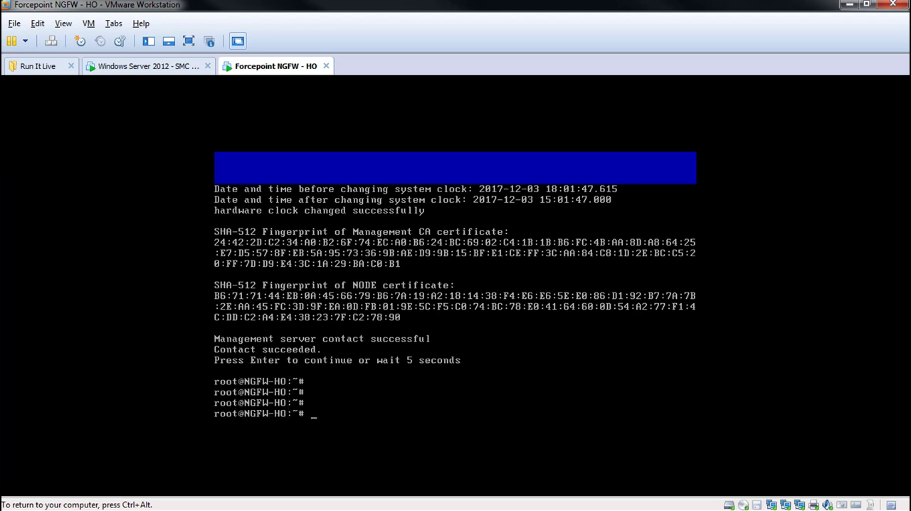
# - List the engine's interface addresses with ip a and test connectivity to the Management Server with ping 10.0.0.1
pyautogui.write('ip a')
pyautogui.press('Return')
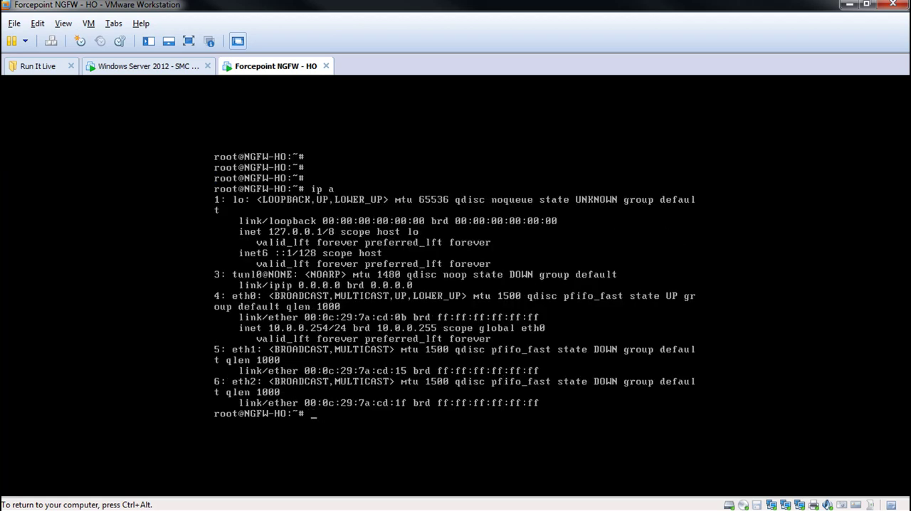
pyautogui.write('ping 10.0.0.1')
pyautogui.press('Return')
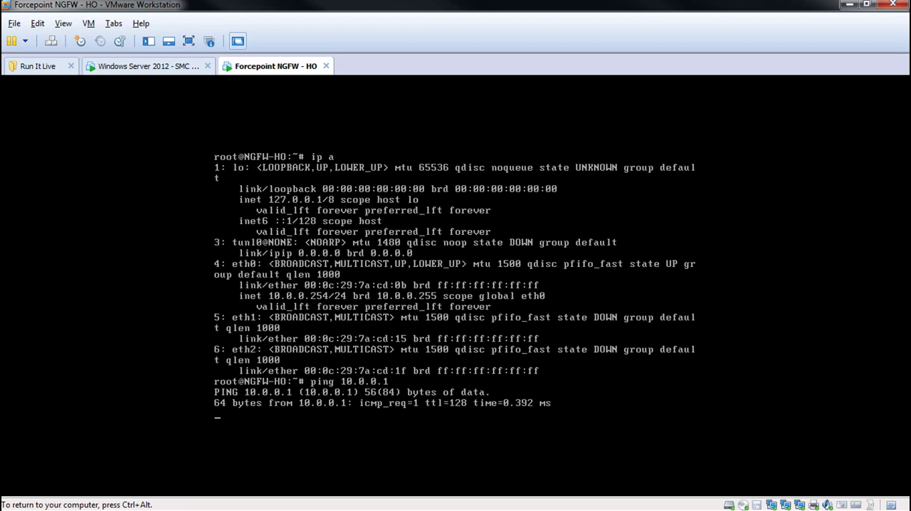
pyautogui.hotkey('ctrl', 'c')
pyautogui.press('Return')
pyautogui.press('Return')
pyautogui.press('Return')
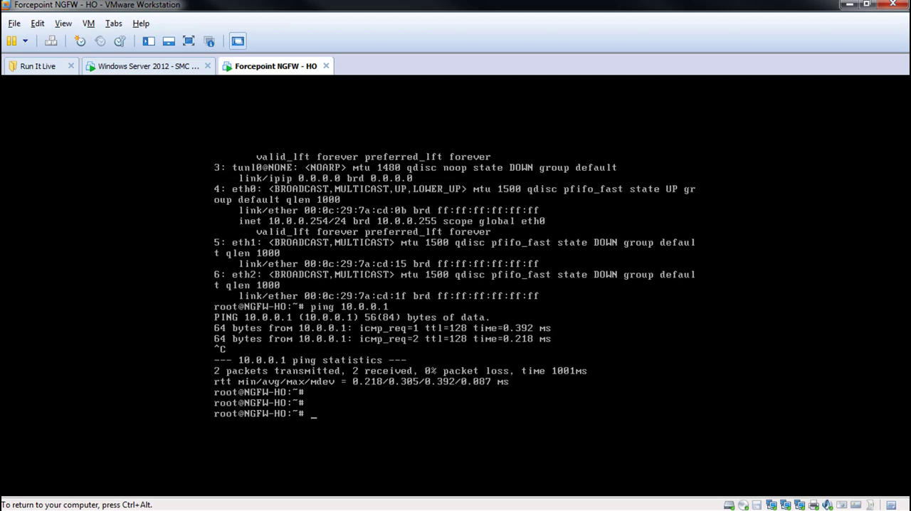
# - Switch to the SMC Server virtual machine and close the initial configuration details and the Save or Upload Initial Configuration dialog
pyautogui.hotkey('ctrl', 'alt')
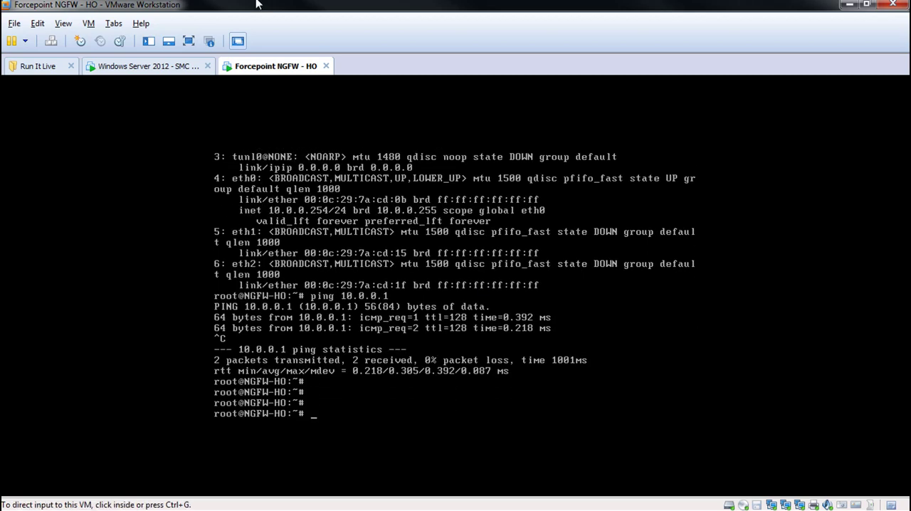
pyautogui.click(171, 69)
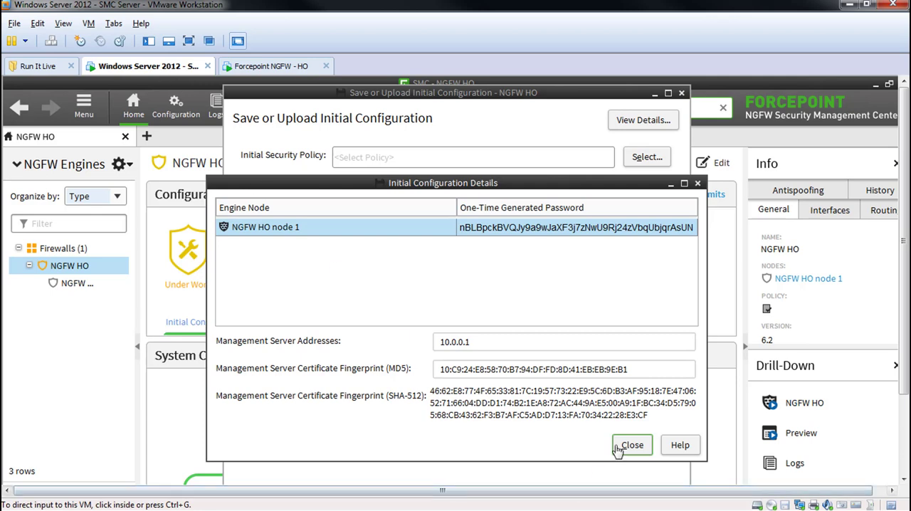
pyautogui.click(642, 447)
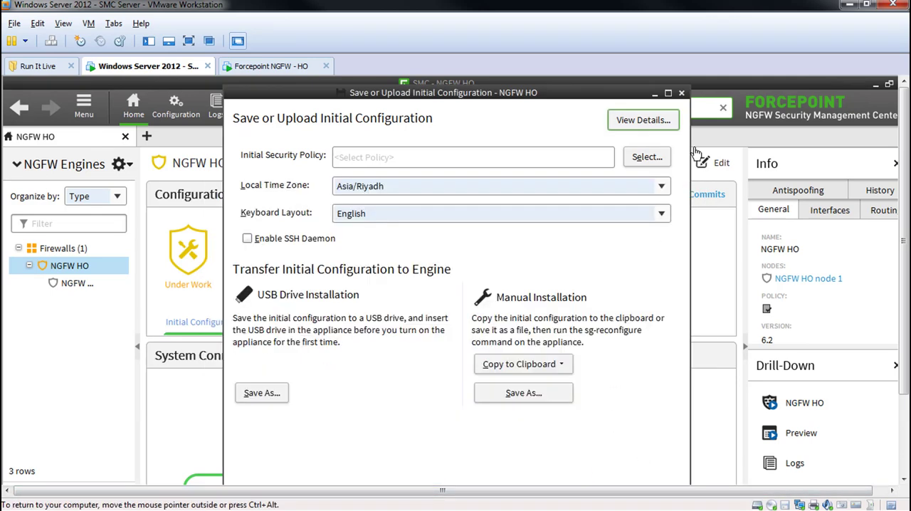
pyautogui.click(682, 93)
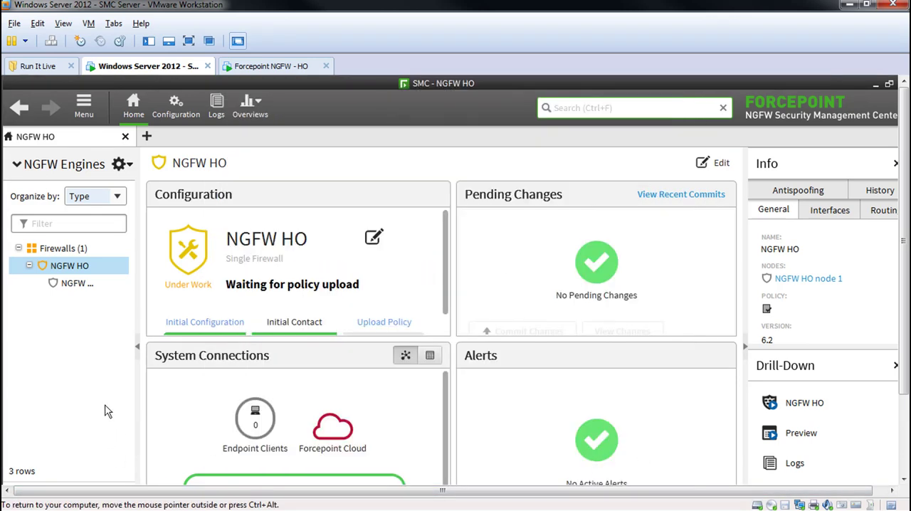
# - Show the SMC Server virtual machine full screen and open the Firewall Policies list in a separate configuration view
pyautogui.hotkey('ctrl', 'alt', 'Return')
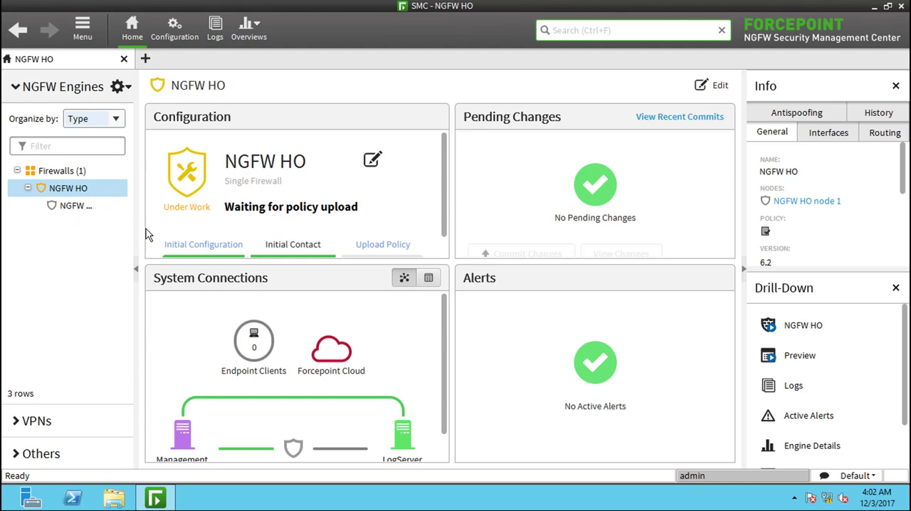
pyautogui.click(146, 59)
pyautogui.click(174, 33)
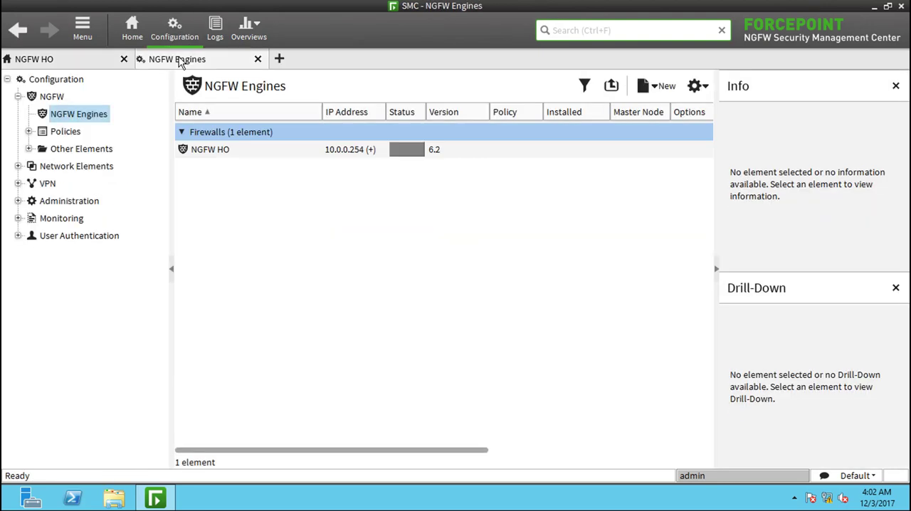
pyautogui.click(29, 131)
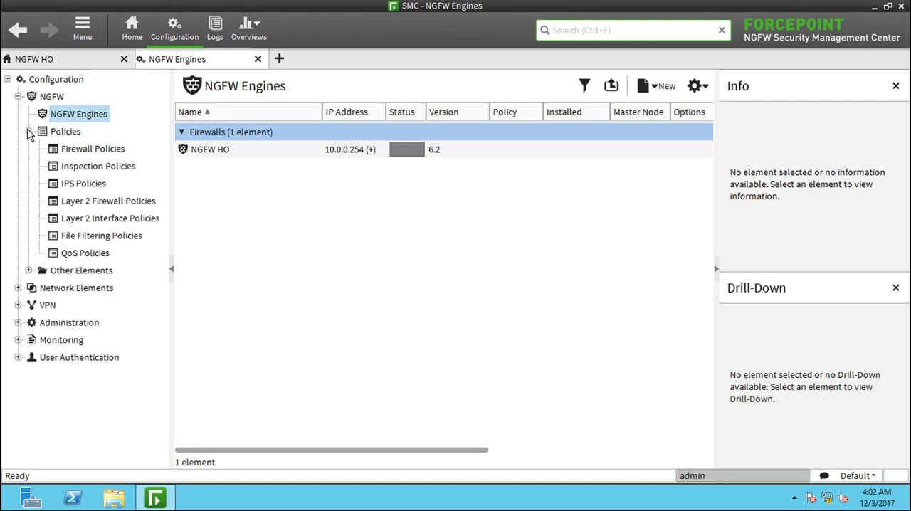
pyautogui.click(87, 149)
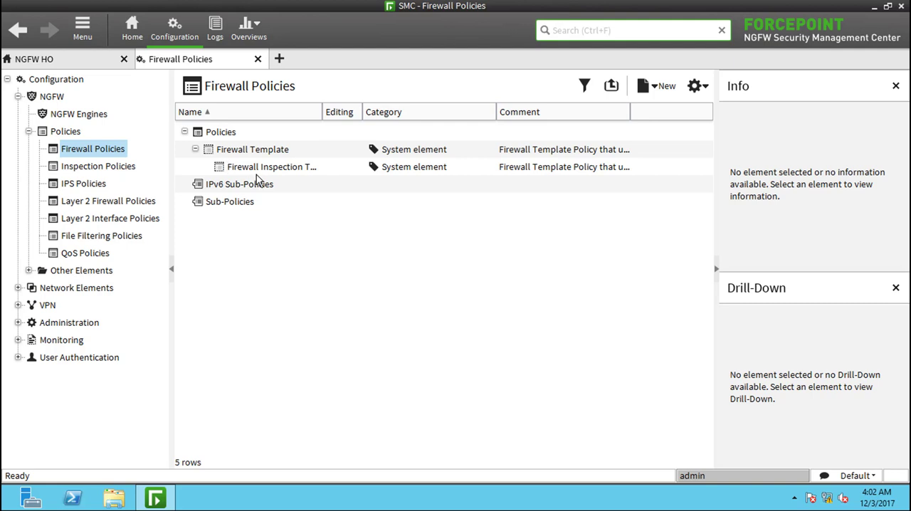
# - Create a firewall policy named NGFW HO Policy based on the Firewall Template, and close its editing view
pyautogui.rightClick(244, 152)
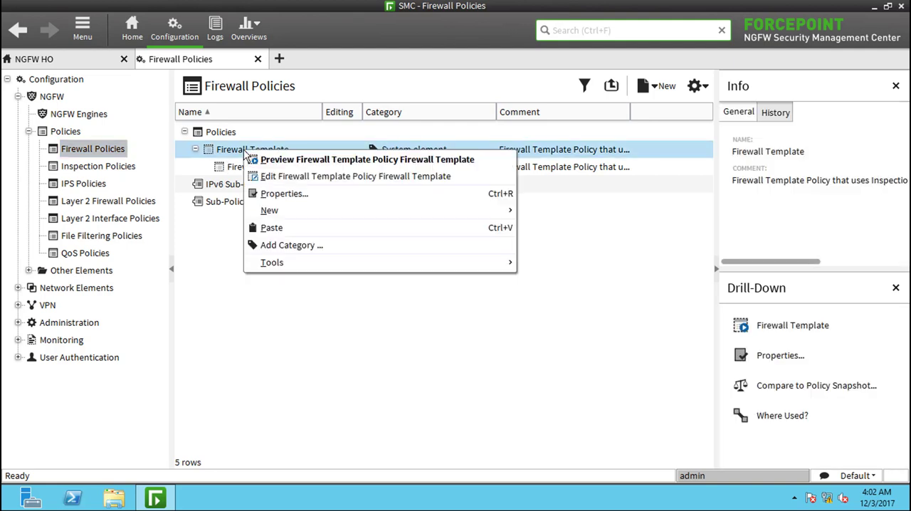
pyautogui.moveTo(286, 211)
pyautogui.click(548, 212)
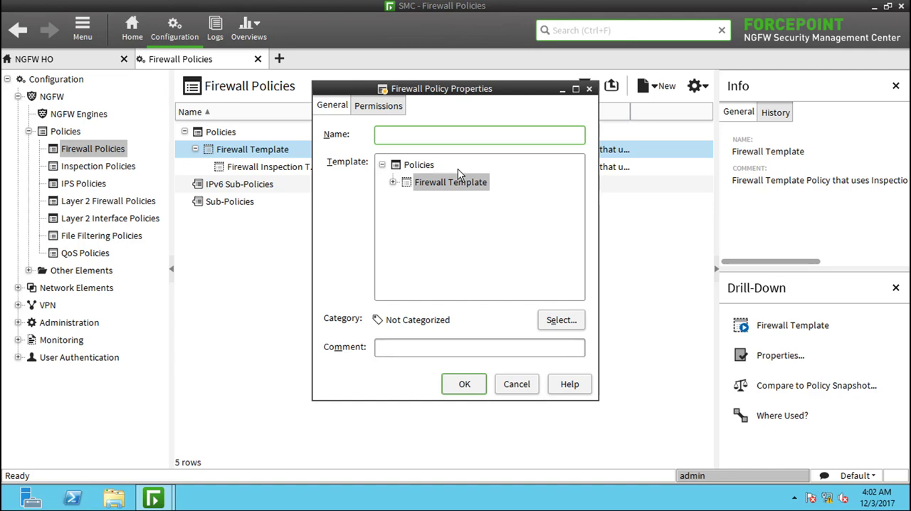
pyautogui.write('NGFW HO Pol')
pyautogui.click(465, 385)
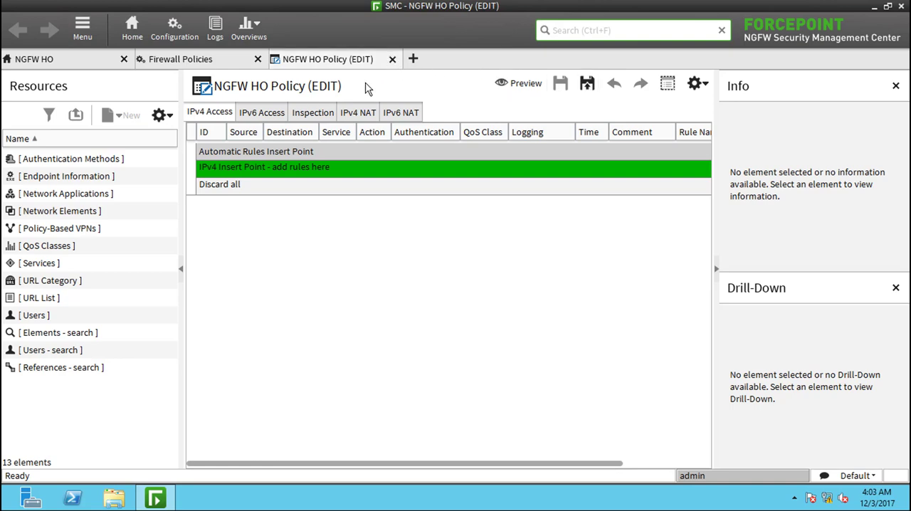
pyautogui.click(392, 60)
# - In the list of all licenses, bind the NGFW Node dynamic license to NGFW HO node 1 and refresh the list
pyautogui.click(18, 201)
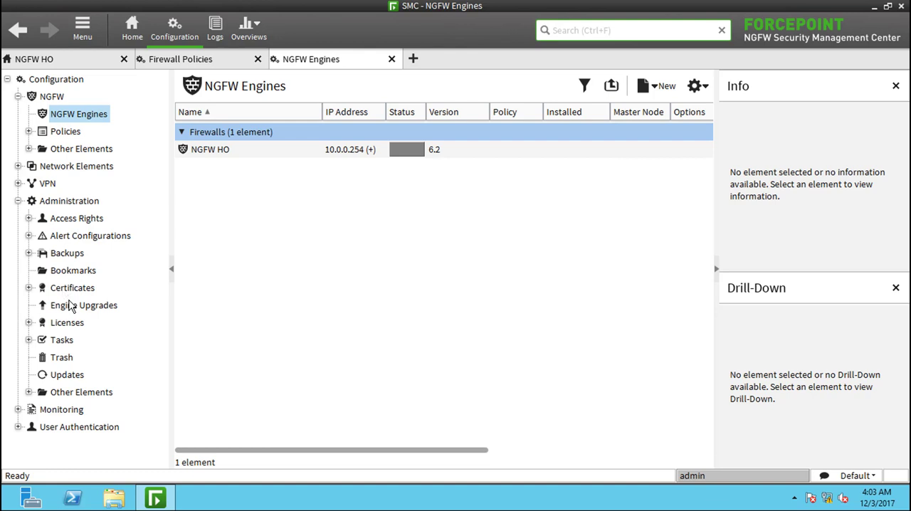
pyautogui.doubleClick(41, 323)
pyautogui.click(83, 341)
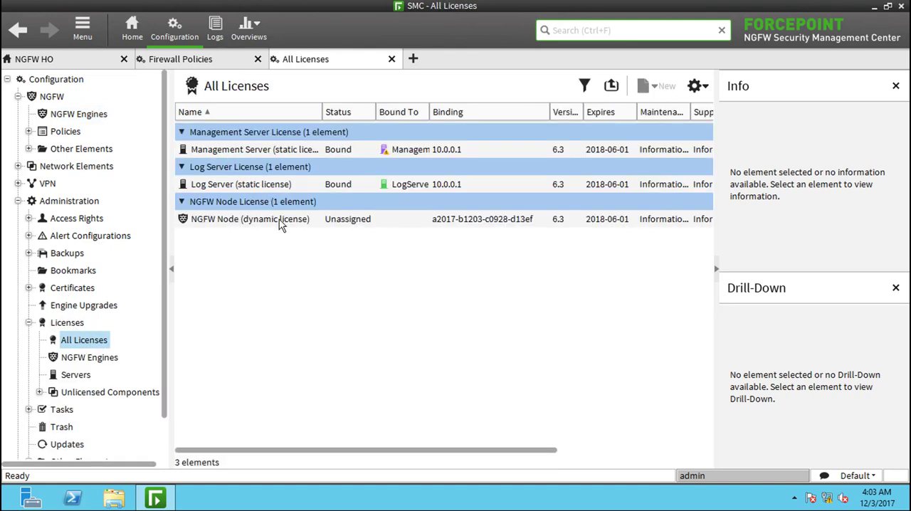
pyautogui.click(255, 220)
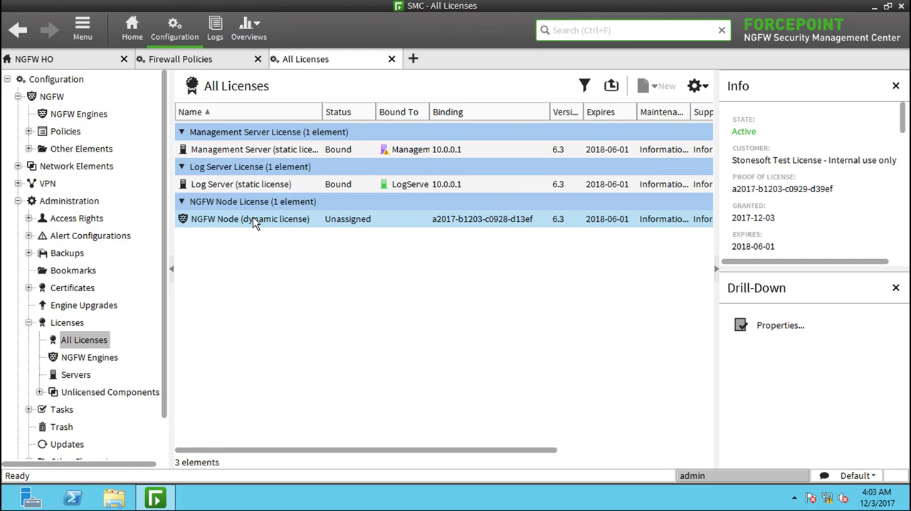
pyautogui.rightClick(255, 221)
pyautogui.click(302, 260)
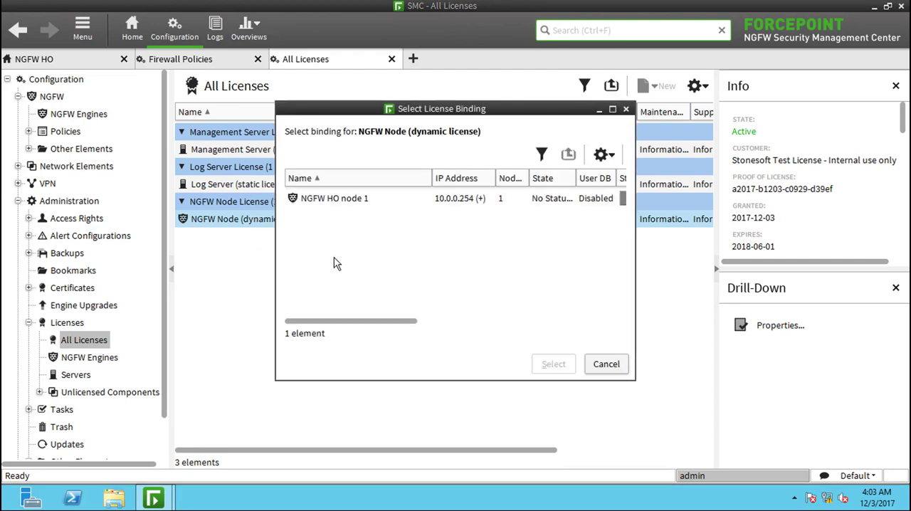
pyautogui.click(345, 199)
pyautogui.click(549, 372)
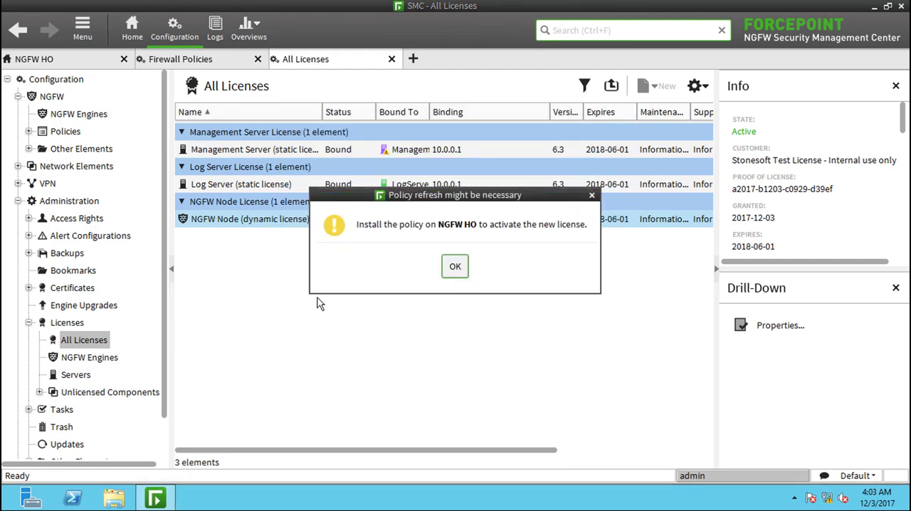
pyautogui.click(459, 269)
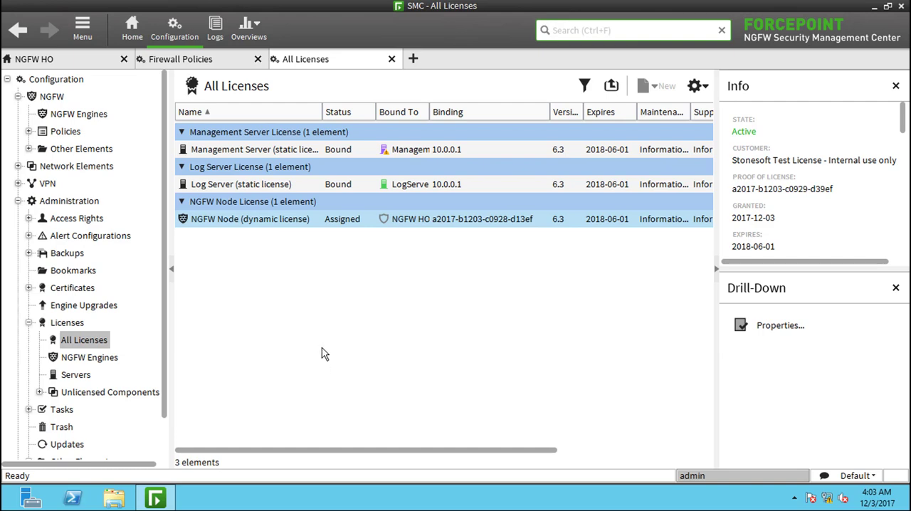
pyautogui.rightClick(328, 308)
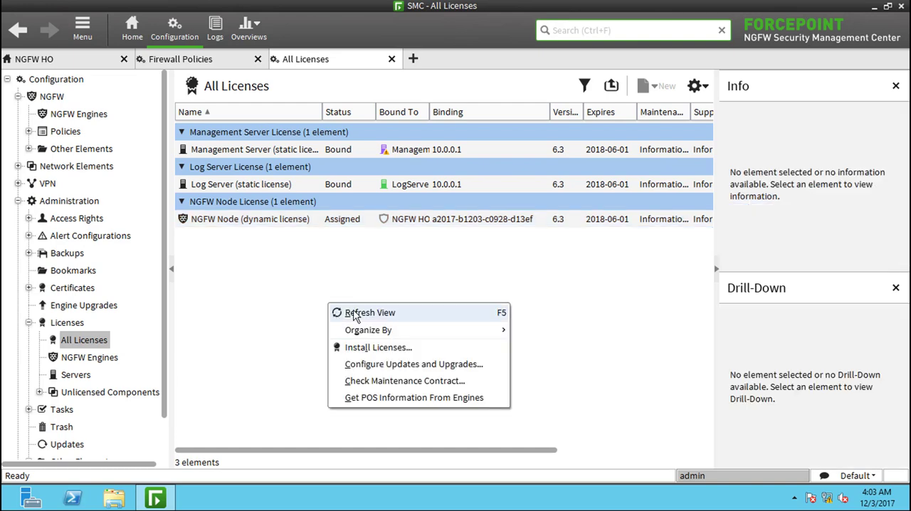
pyautogui.click(354, 315)
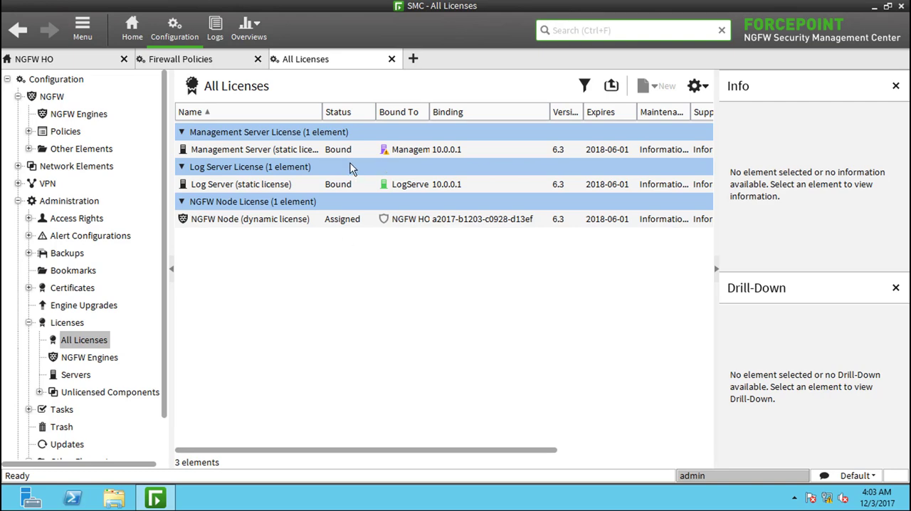
# - Upload NGFW HO Policy to the NGFW HO engine and close the upload progress view
pyautogui.click(43, 59)
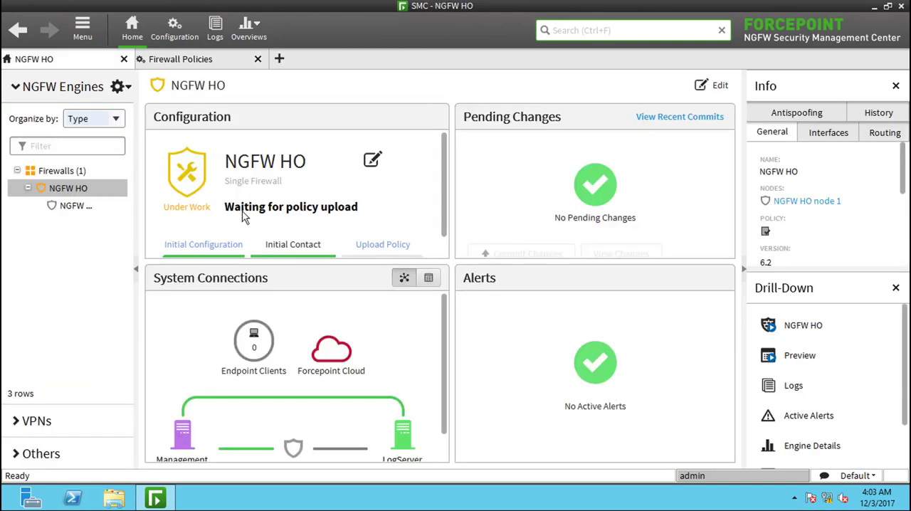
pyautogui.click(382, 244)
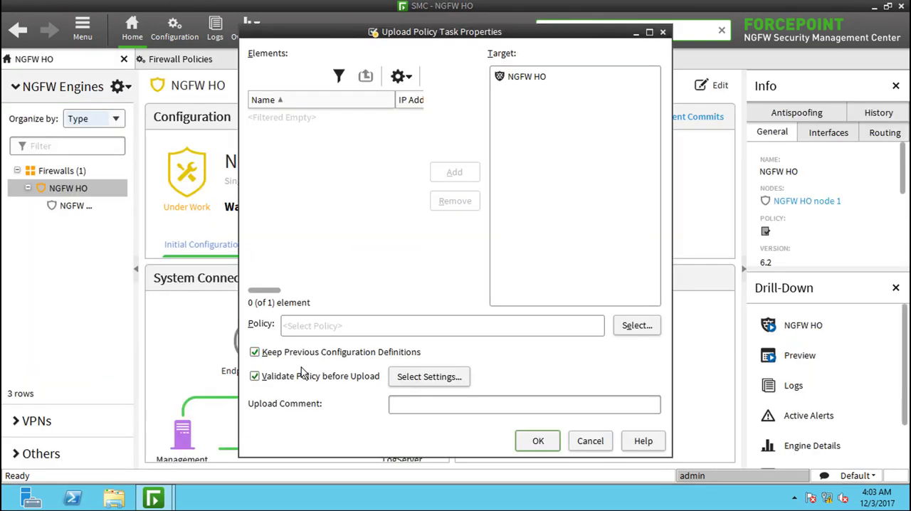
pyautogui.click(645, 329)
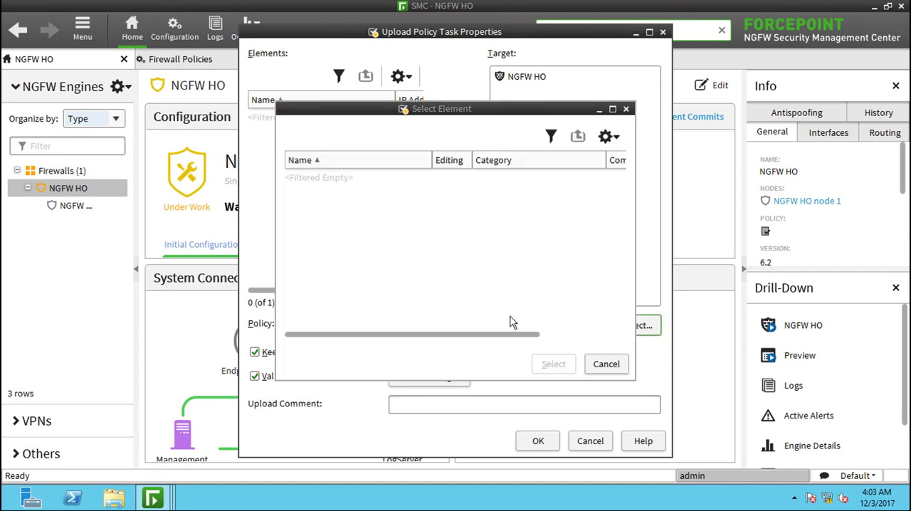
pyautogui.click(356, 215)
pyautogui.click(555, 365)
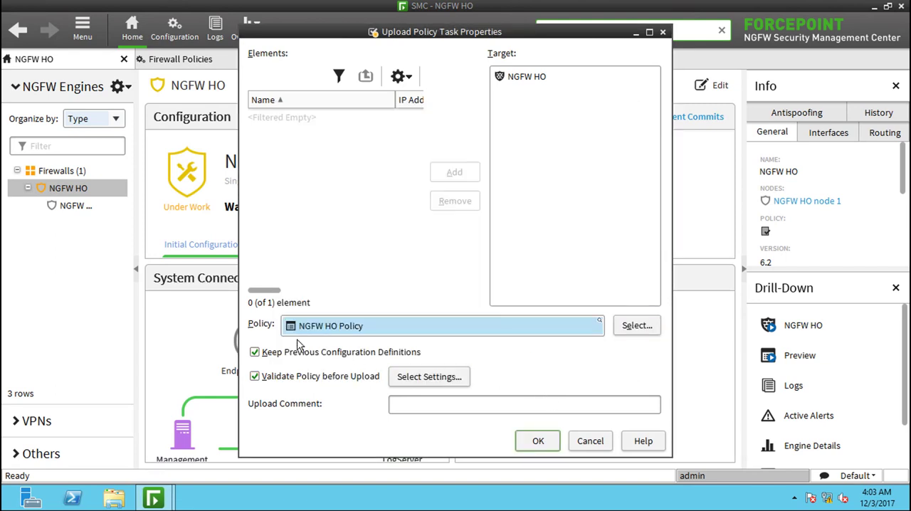
pyautogui.click(548, 443)
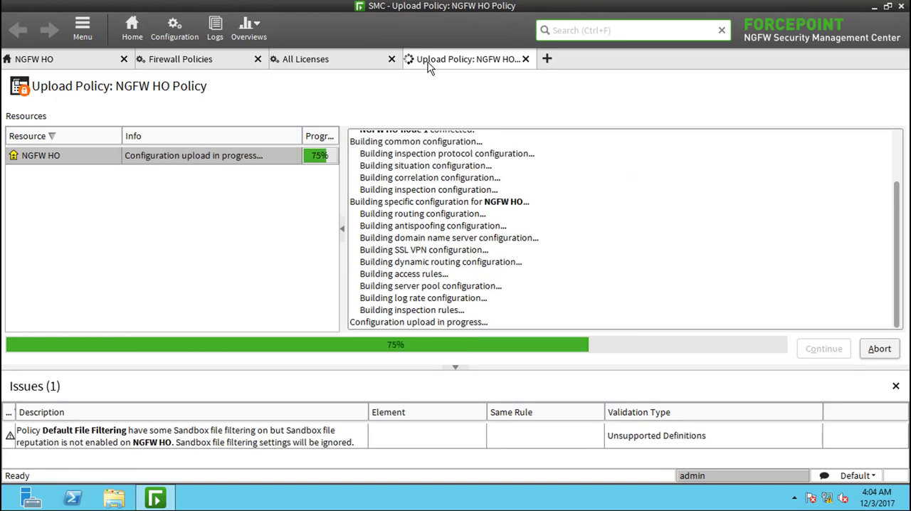
pyautogui.click(525, 59)
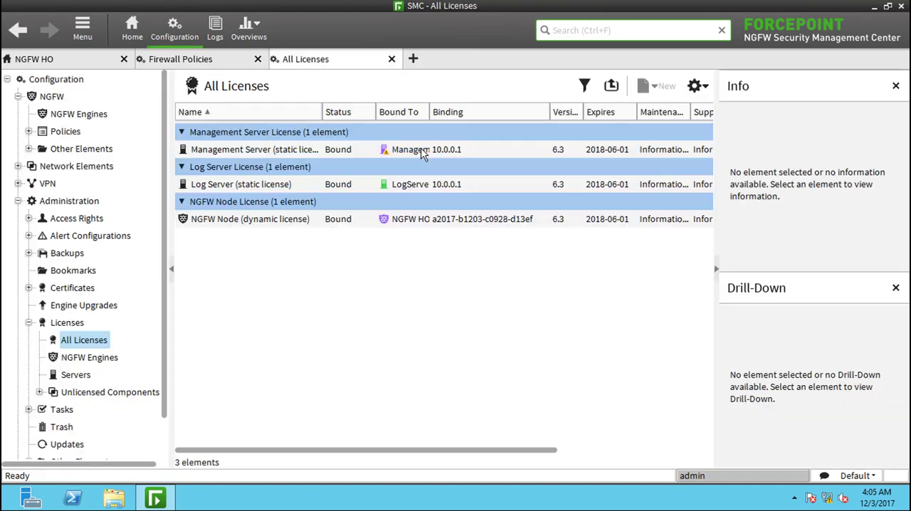
# - Refresh the license list to check the NGFW Node license binding, and close the All Licenses view
pyautogui.rightClick(371, 264)
pyautogui.click(392, 275)
pyautogui.click(392, 59)
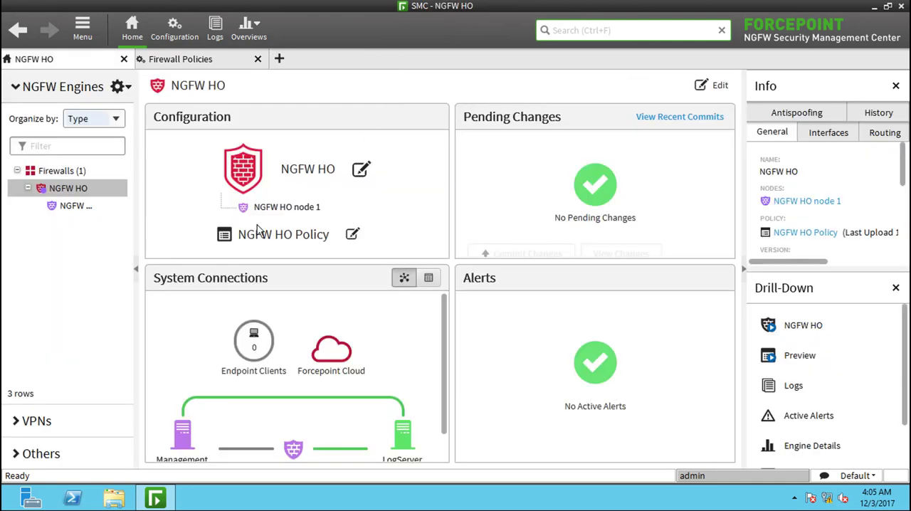
# - Refresh the NGFW Engines tree and return to the Home overview to check the engine's status
pyautogui.rightClick(46, 258)
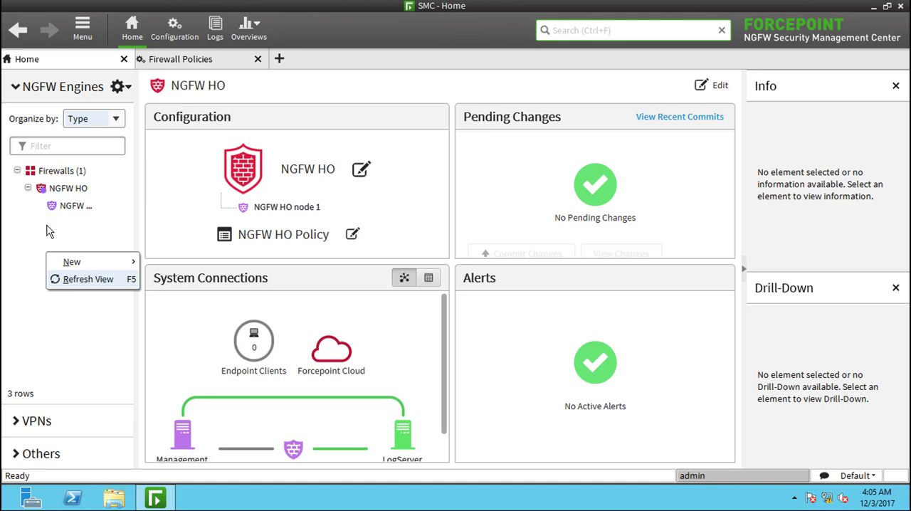
pyautogui.click(68, 278)
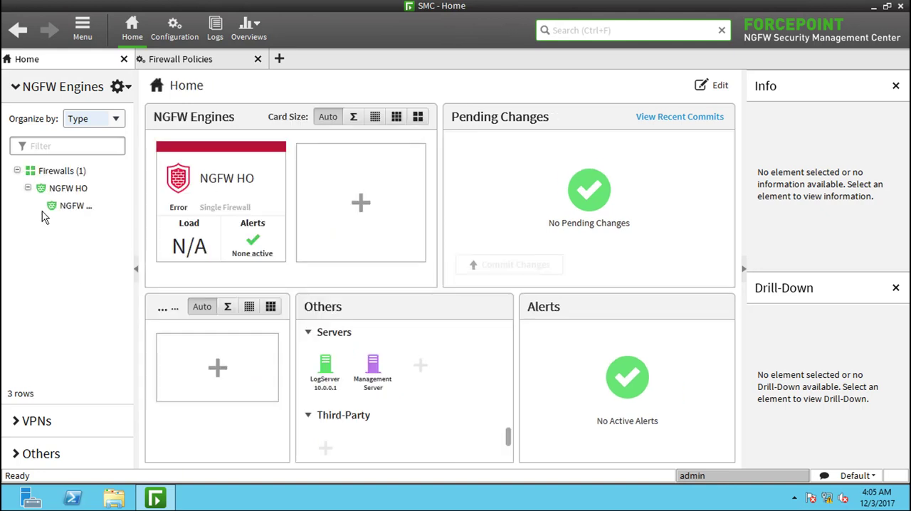
pyautogui.rightClick(69, 294)
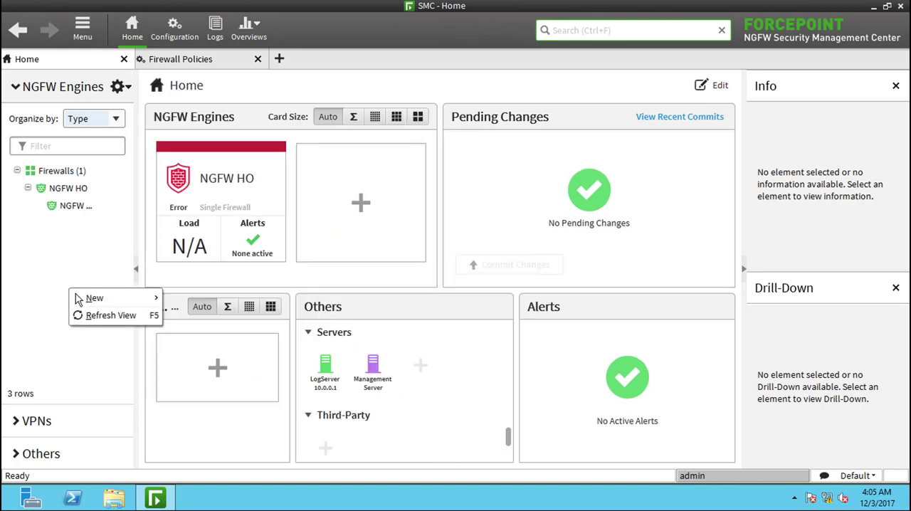
pyautogui.click(139, 39)
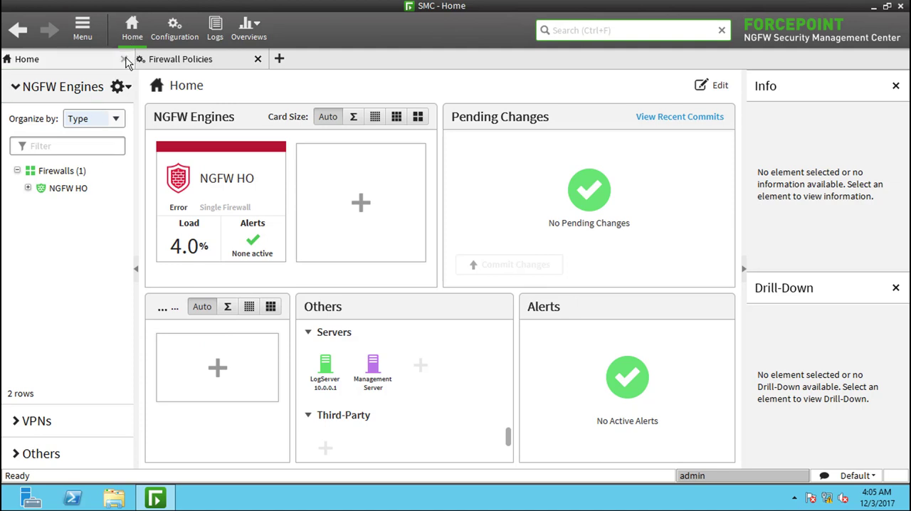
# - Reopen the Home view in the remaining tab and expand NGFW HO to examine the status of its node
pyautogui.click(125, 59)
pyautogui.click(131, 38)
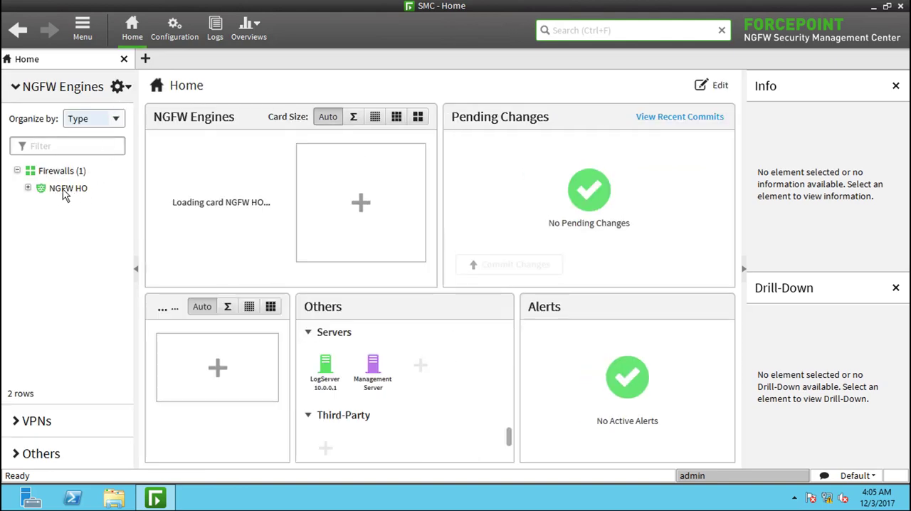
pyautogui.click(34, 189)
pyautogui.click(33, 190)
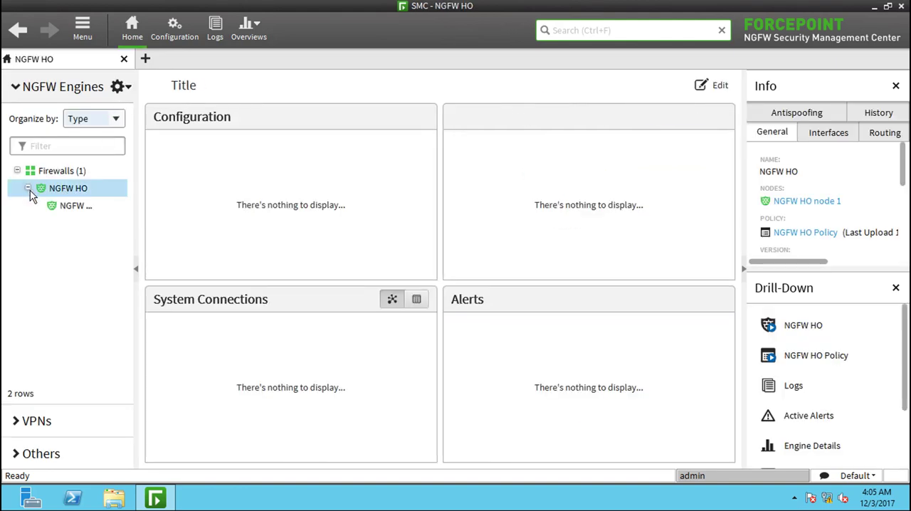